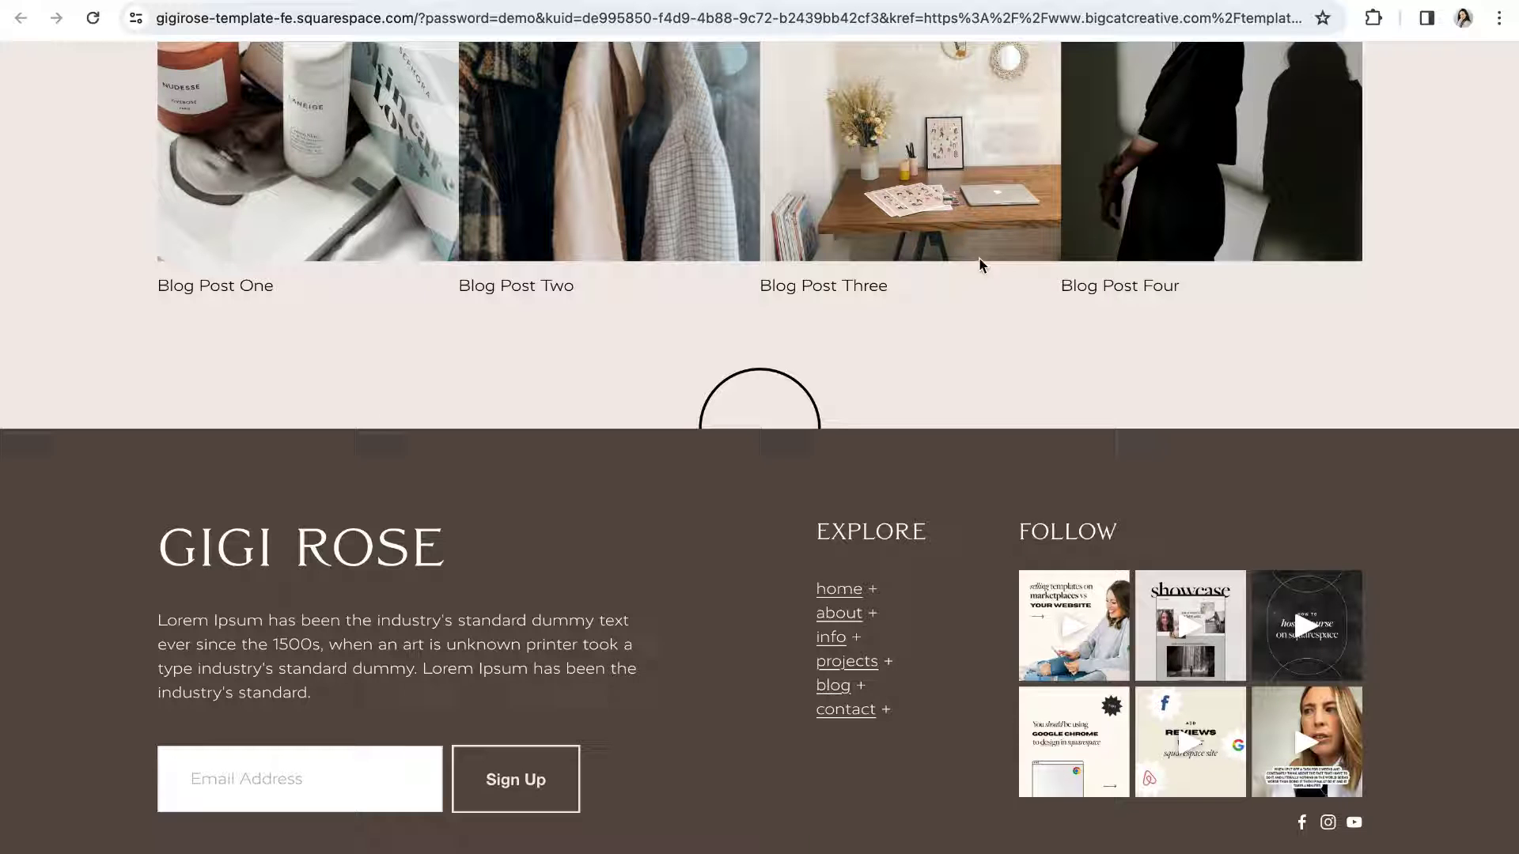
Switch to the Verano template demo tab, whose footer shows a single-row Instagram feed
{"action": "key", "text": "ctrl+Tab"}
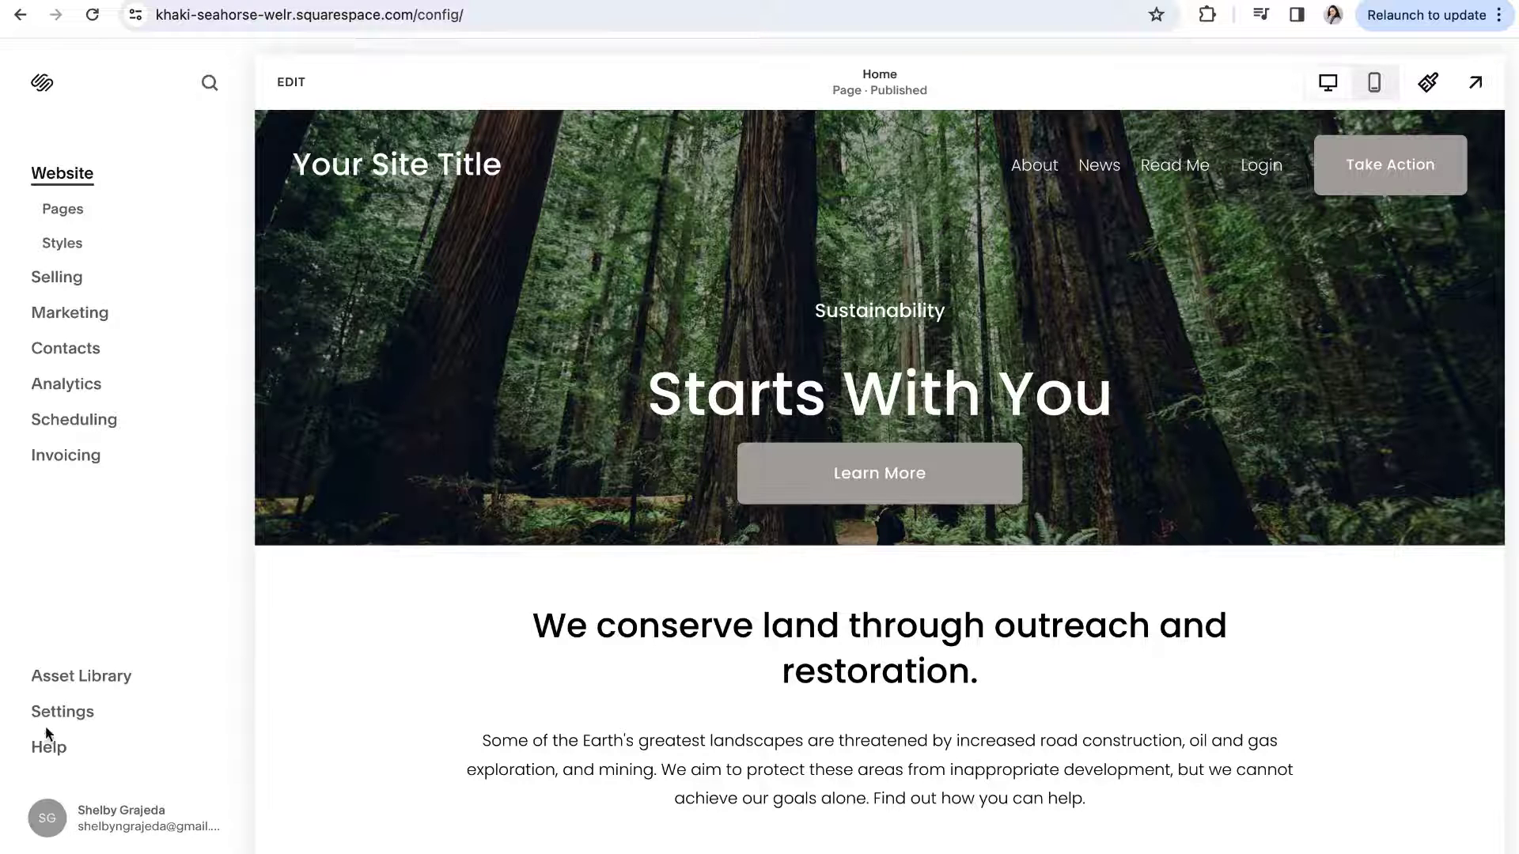
Search settings for 'connected', open Connected Accounts, and start connecting a social account
{"action": "left_click", "coordinate": [49, 714]}
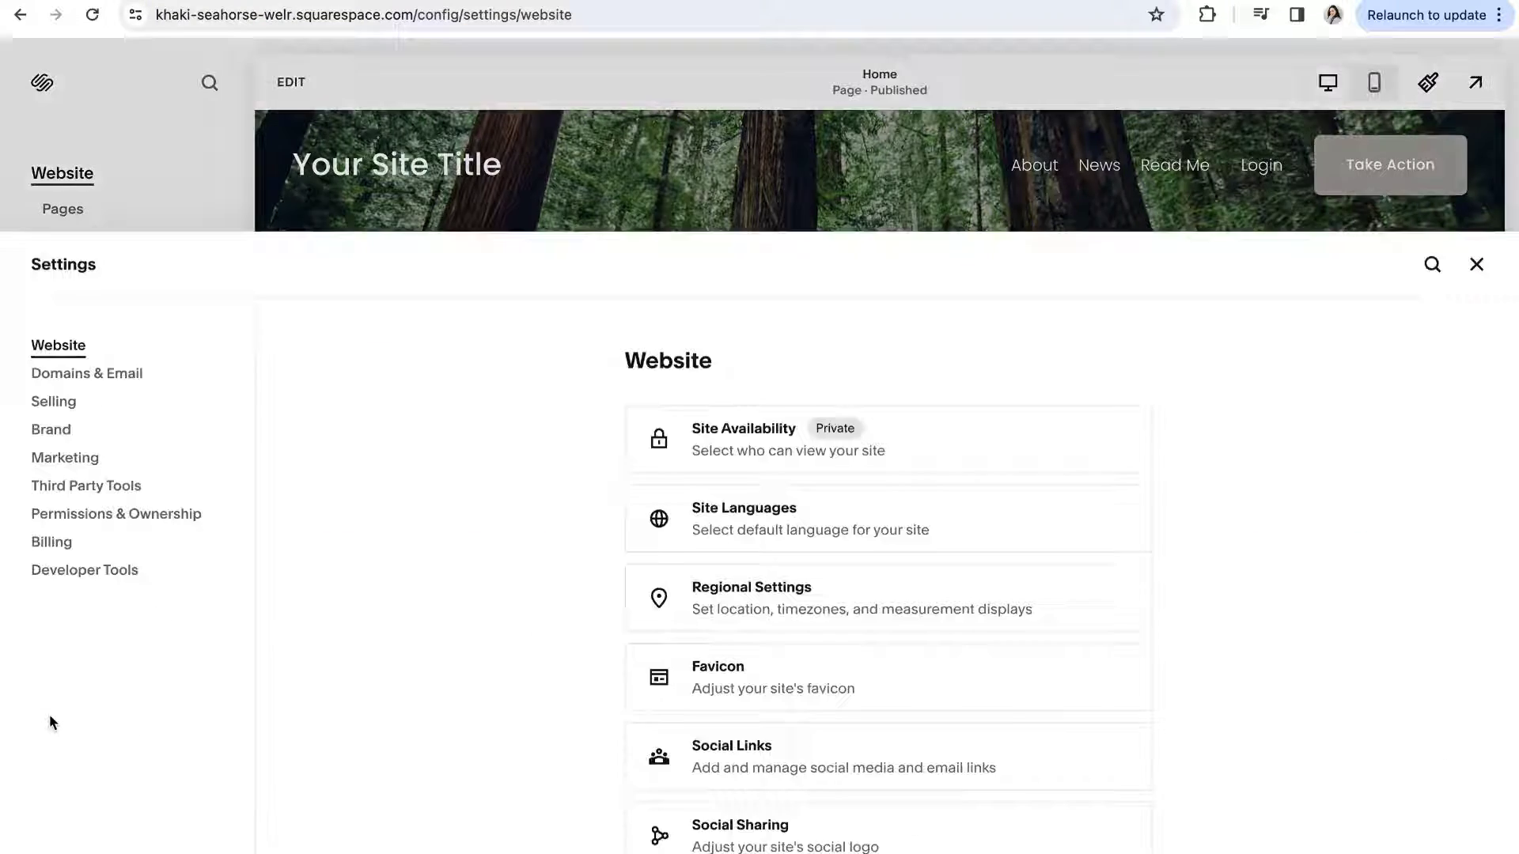
{"action": "left_click", "coordinate": [59, 334]}
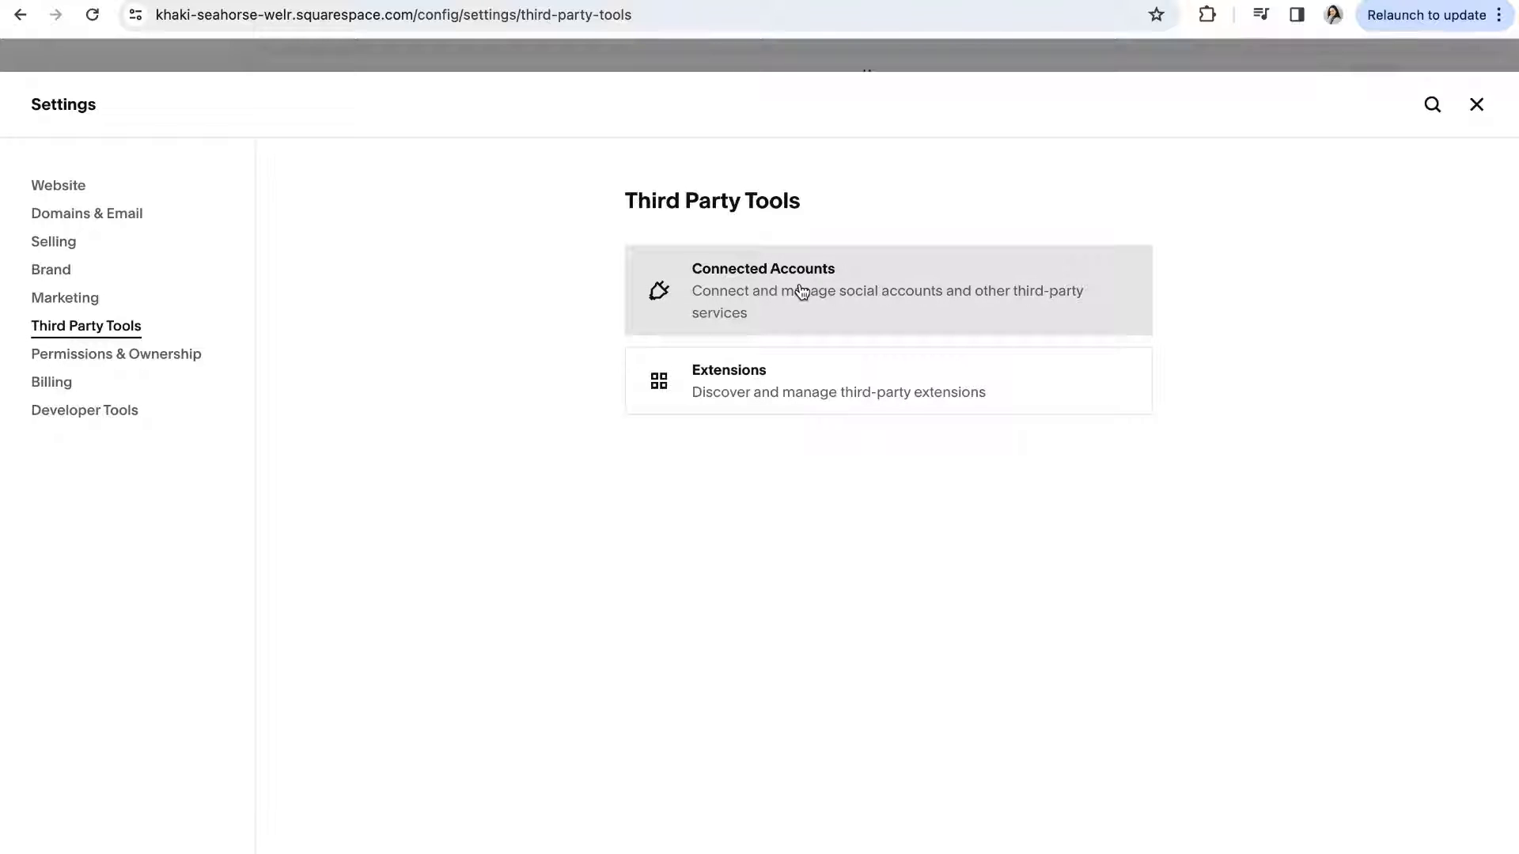
{"action": "key", "text": "slash"}
{"action": "type", "text": "connected"}
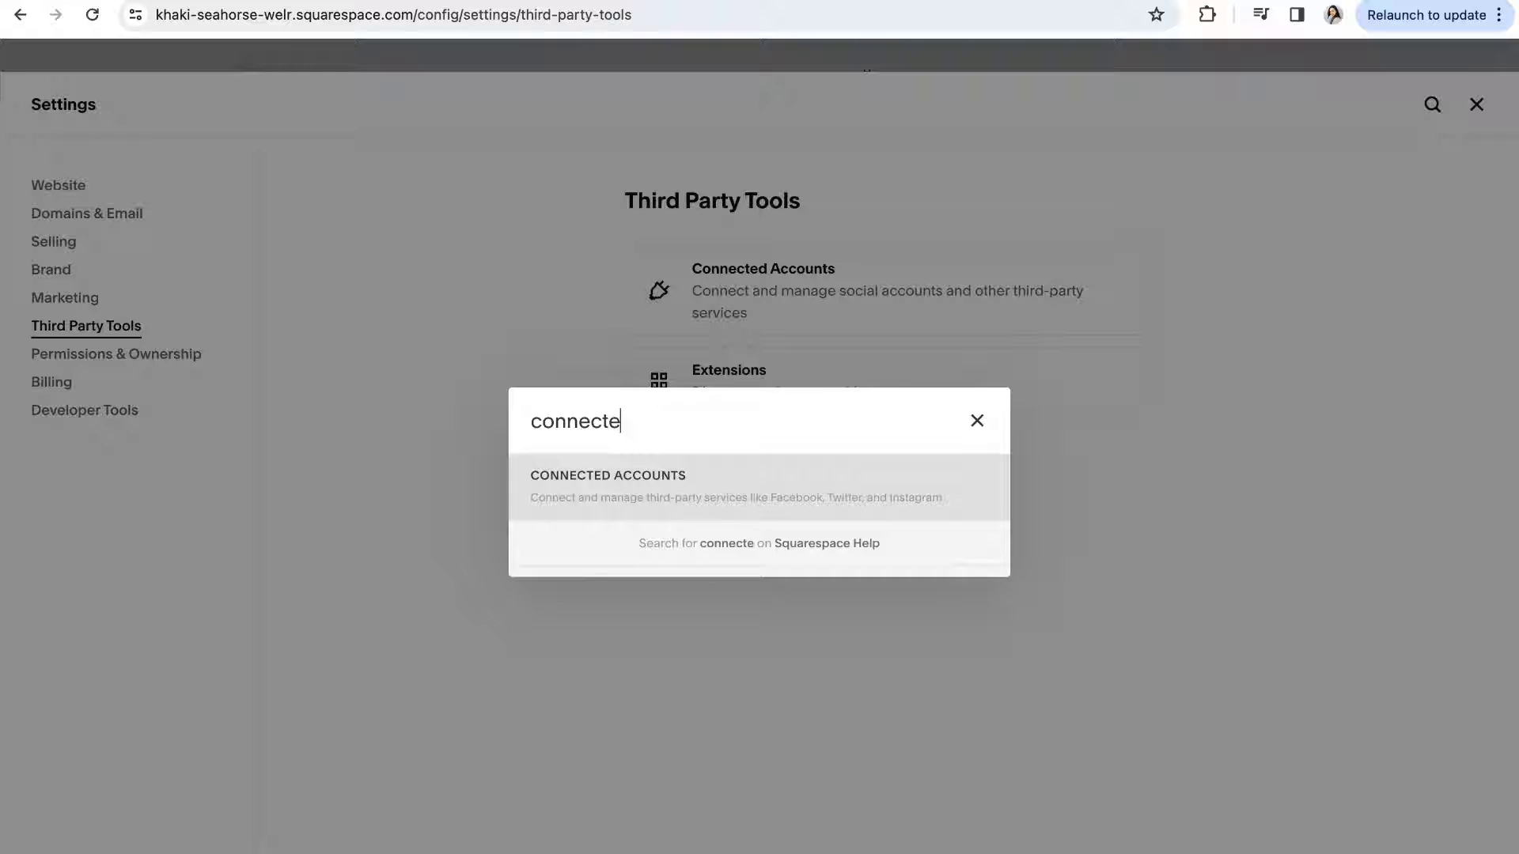
{"action": "left_click", "coordinate": [726, 496]}
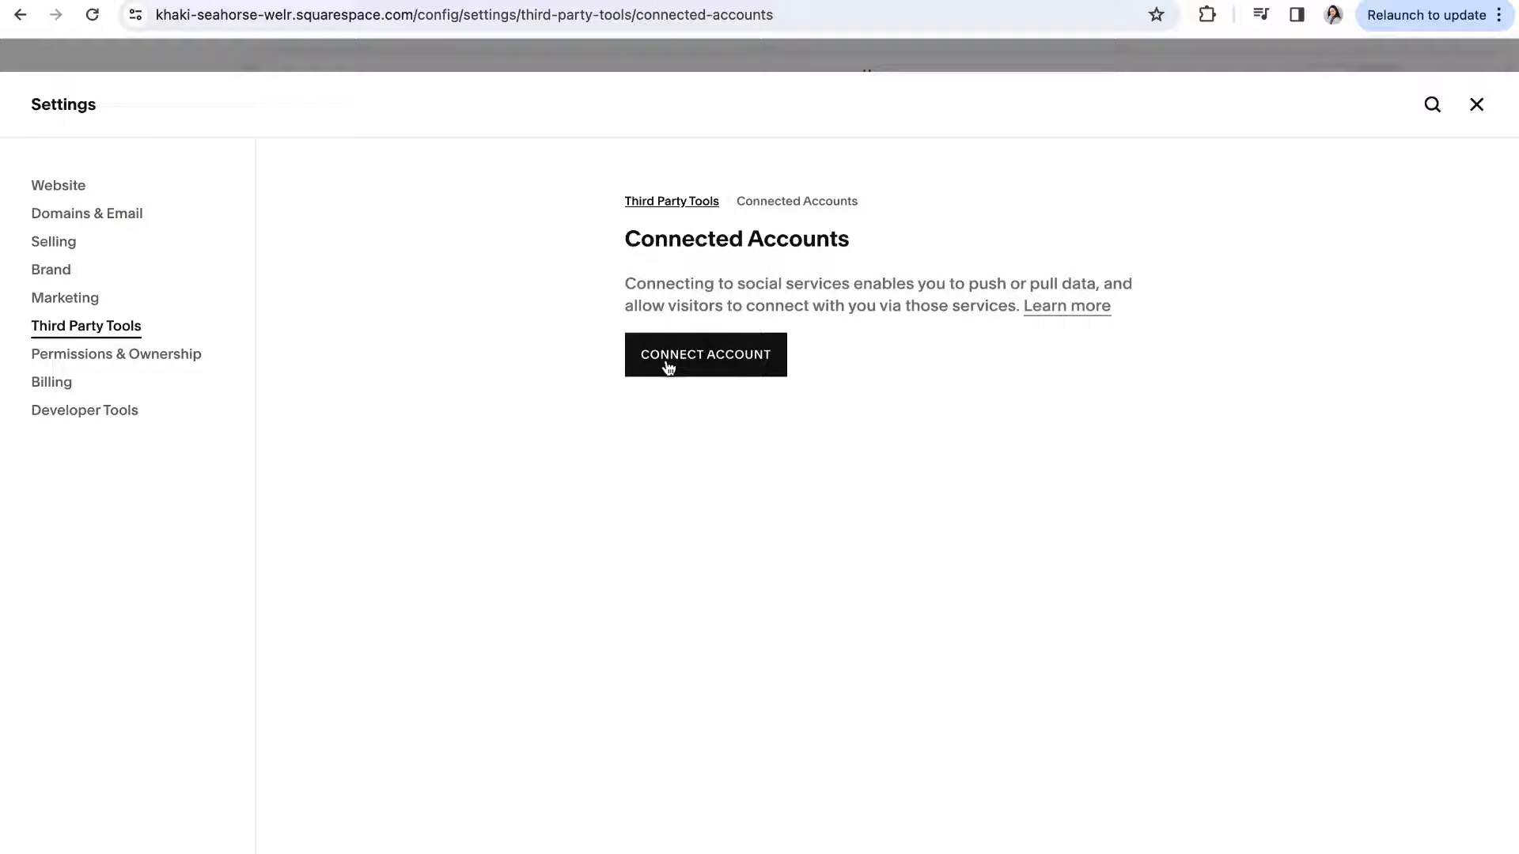
{"action": "left_click", "coordinate": [719, 361]}
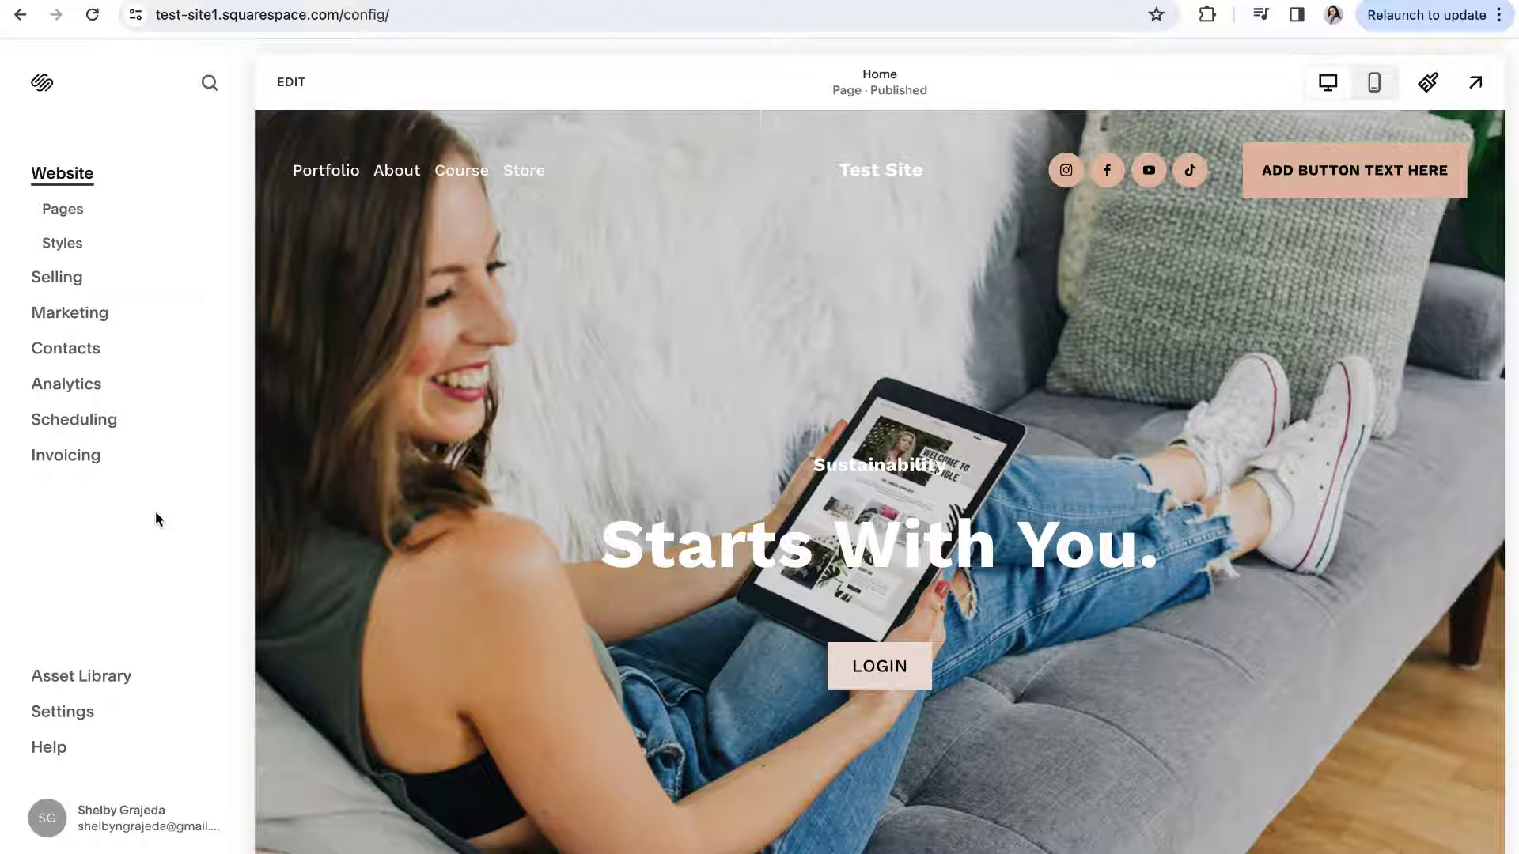
Edit the homepage and insert an Instagram block found by searching 'inst'
{"action": "left_click", "coordinate": [292, 81]}
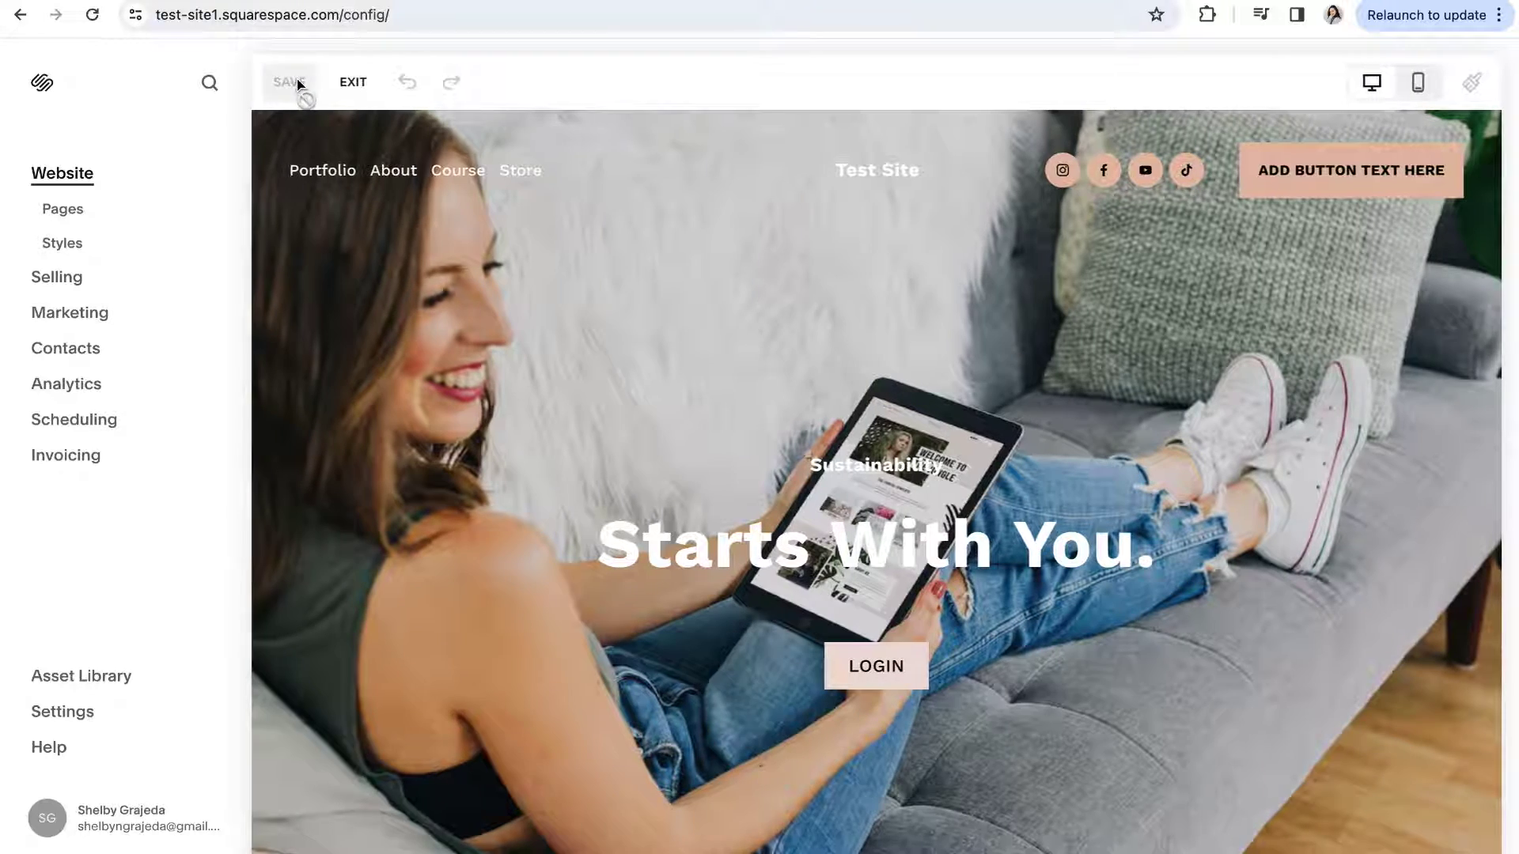
{"action": "scroll", "coordinate": [799, 538], "scroll_direction": "down", "scroll_amount": 5}
{"action": "scroll", "coordinate": [796, 544], "scroll_direction": "down", "scroll_amount": 9}
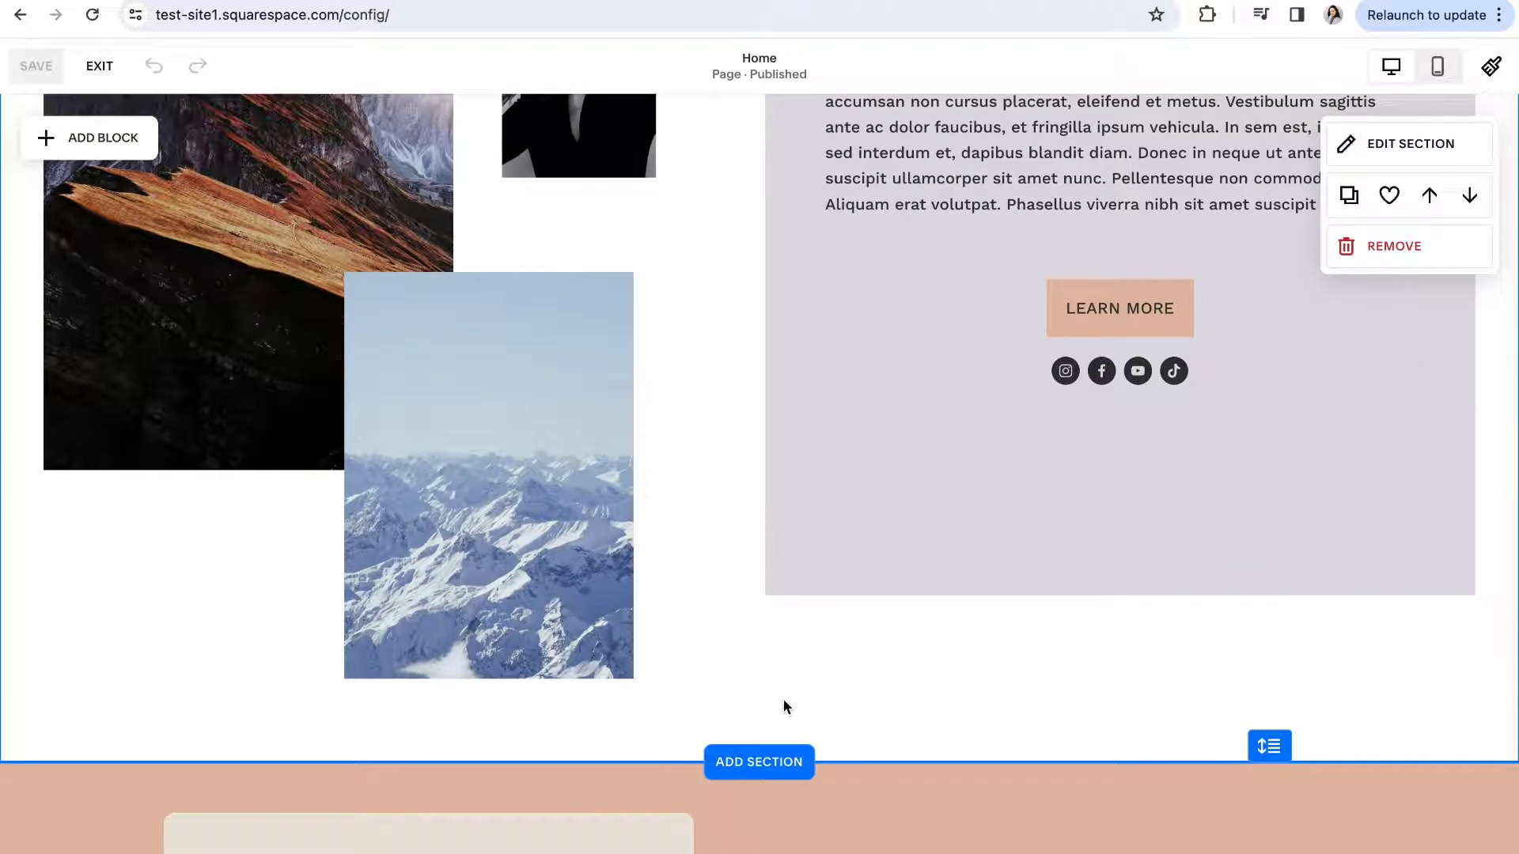
{"action": "left_click", "coordinate": [94, 145]}
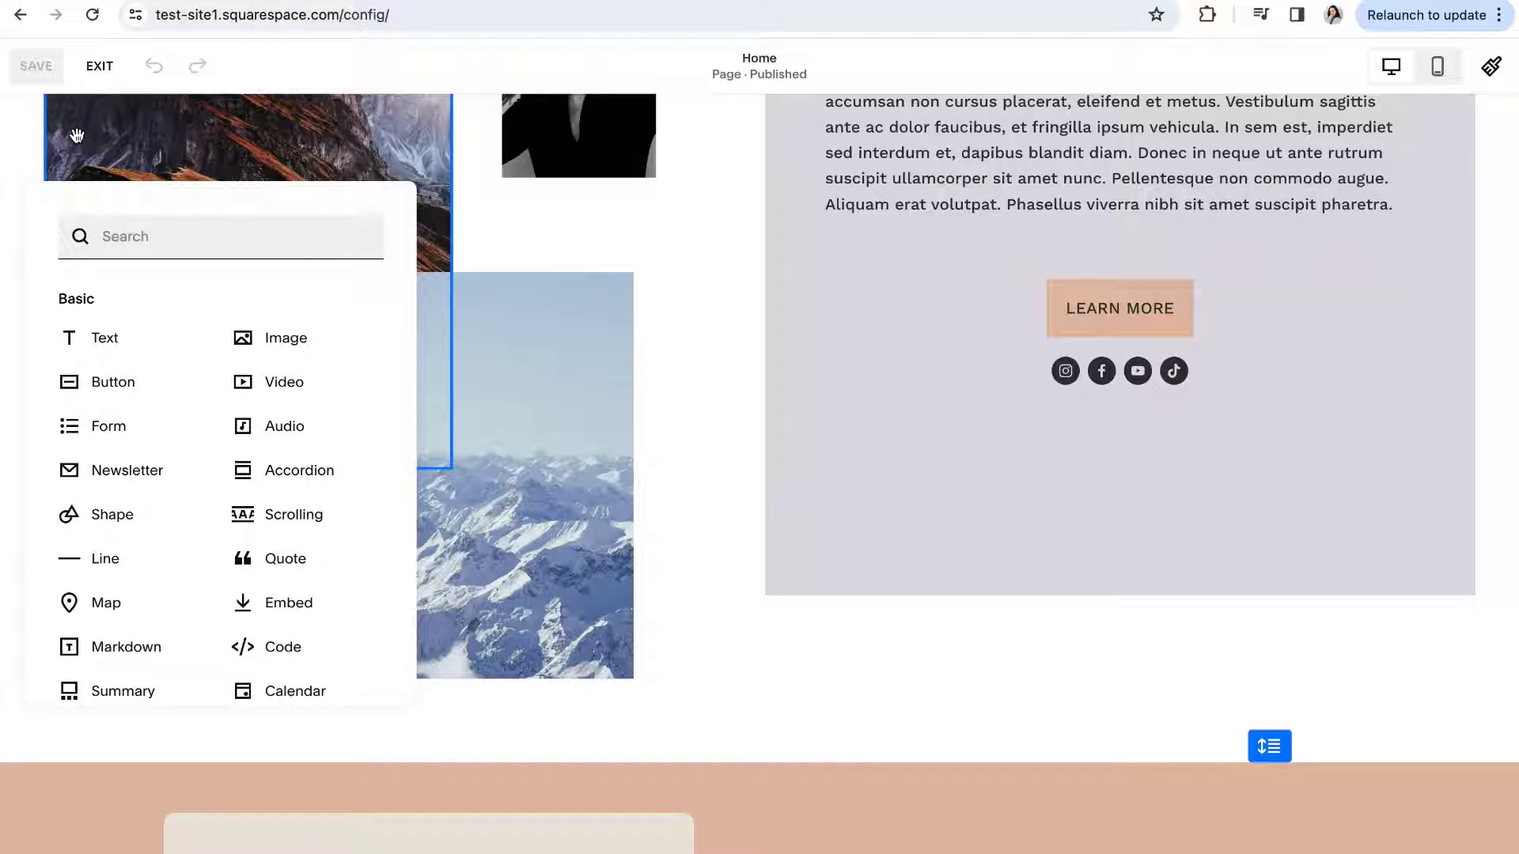
{"action": "type", "text": "insta"}
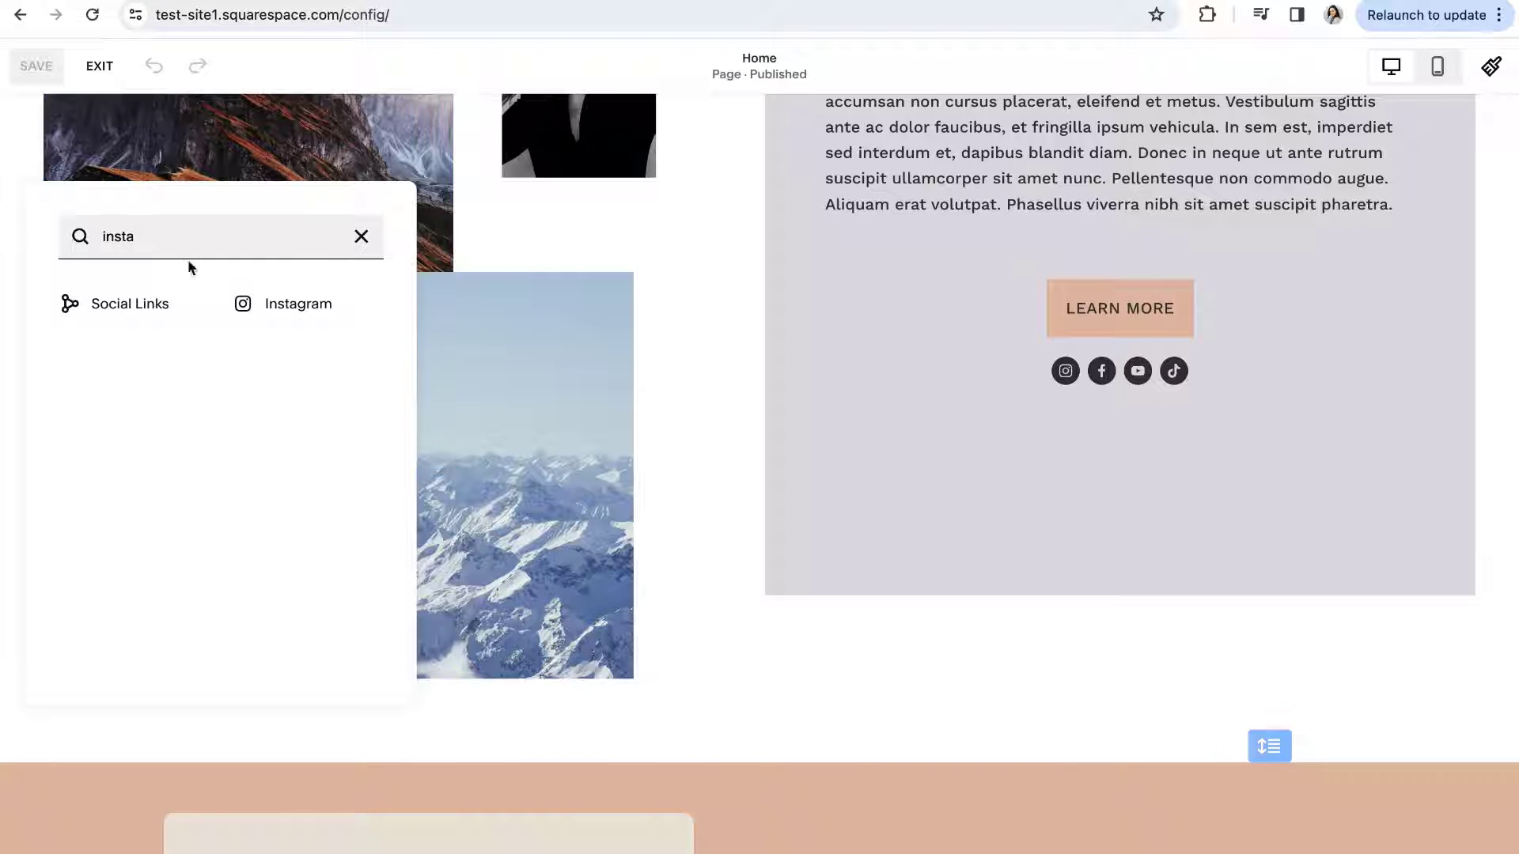
{"action": "left_click", "coordinate": [295, 311]}
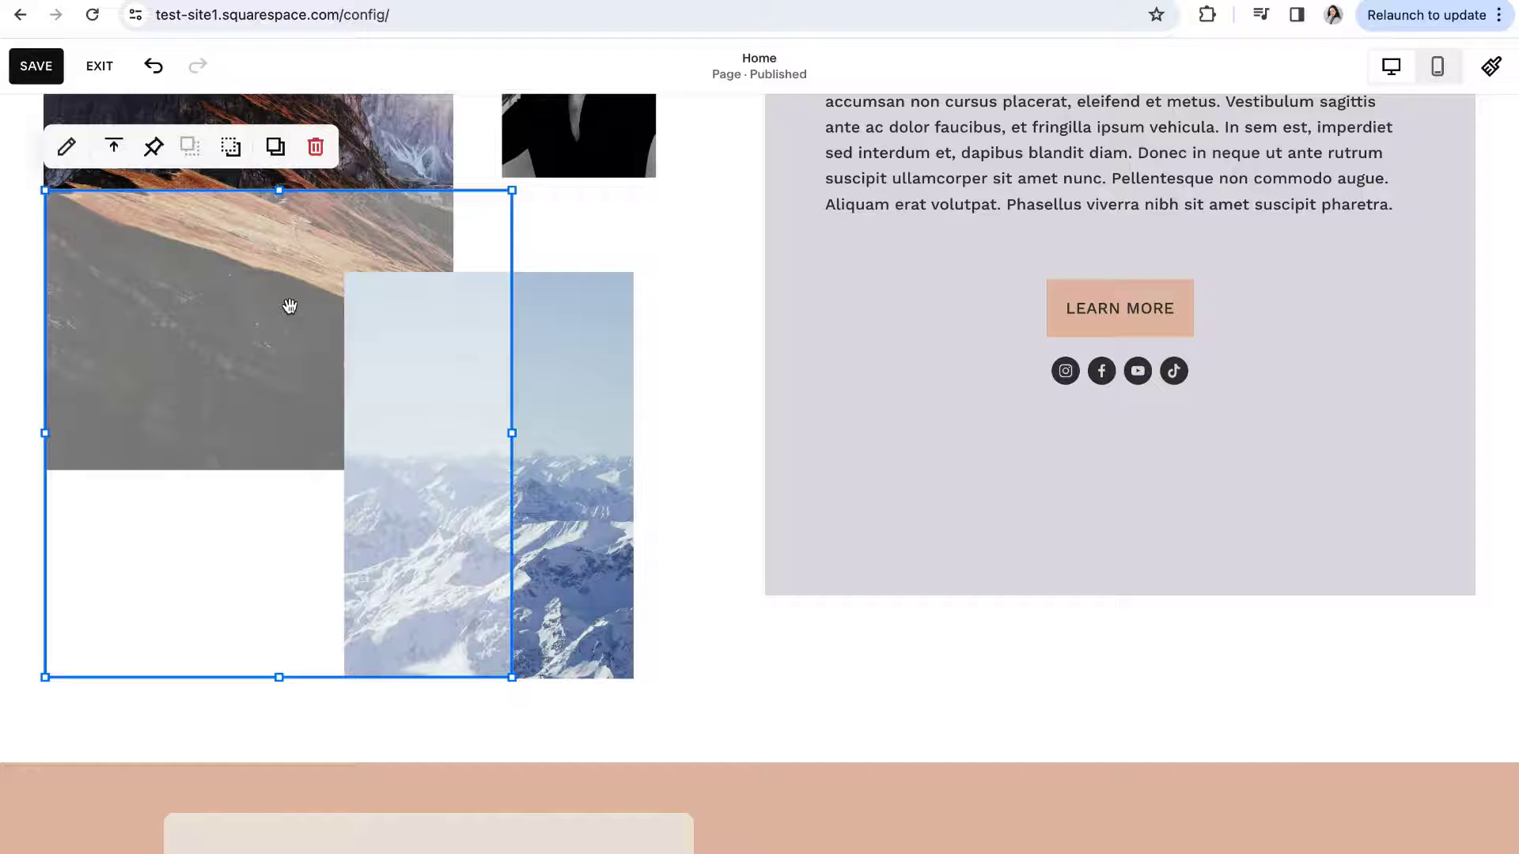
Enlarge the Instagram block and centre it below the mountain photos
{"action": "left_click_drag", "start_coordinate": [288, 306], "coordinate": [989, 847]}
{"action": "scroll", "coordinate": [762, 409], "scroll_direction": "down", "scroll_amount": 6}
{"action": "left_click_drag", "start_coordinate": [762, 410], "coordinate": [780, 443]}
{"action": "left_click_drag", "start_coordinate": [996, 287], "coordinate": [1231, 156]}
{"action": "scroll", "coordinate": [1014, 329], "scroll_direction": "up", "scroll_amount": 1}
{"action": "left_click_drag", "start_coordinate": [1050, 432], "coordinate": [873, 410]}
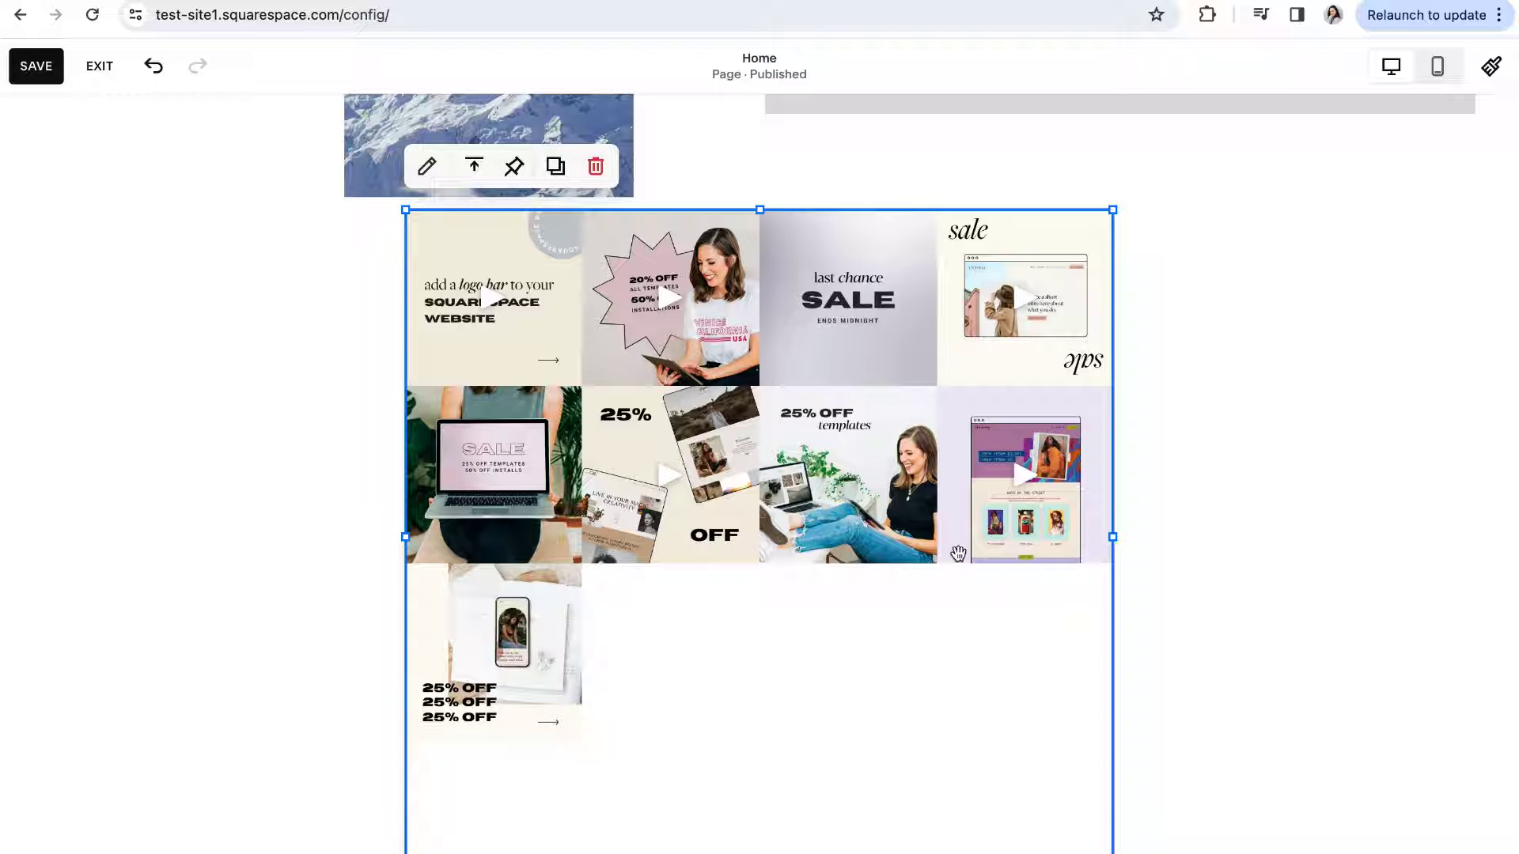
Keep the existing connected account as the feed source and reduce the feed to 6 posts
{"action": "scroll", "coordinate": [744, 514], "scroll_direction": "up", "scroll_amount": 1}
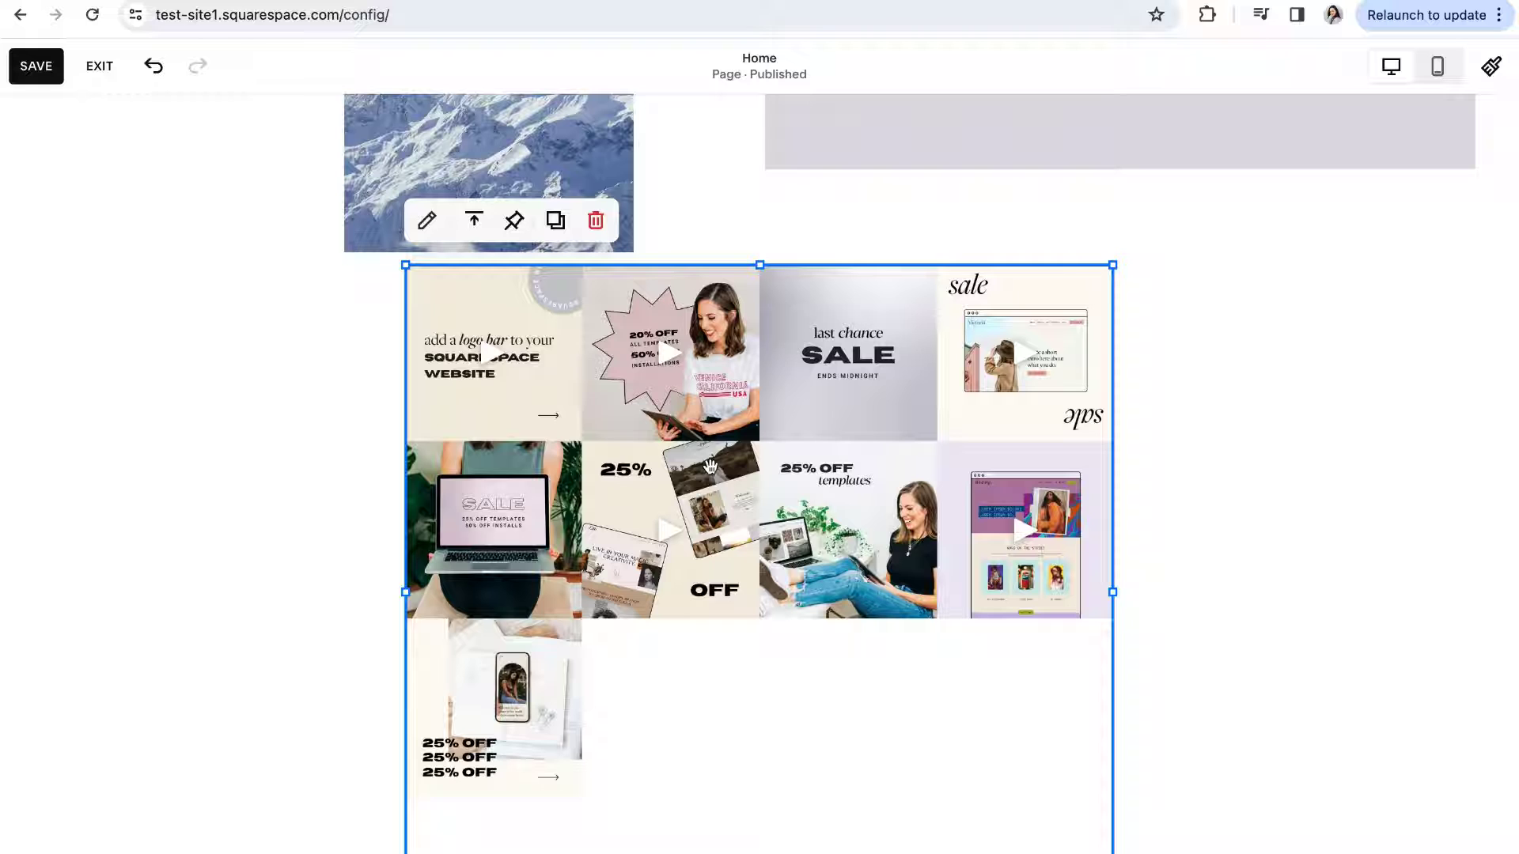
{"action": "left_click", "coordinate": [426, 223]}
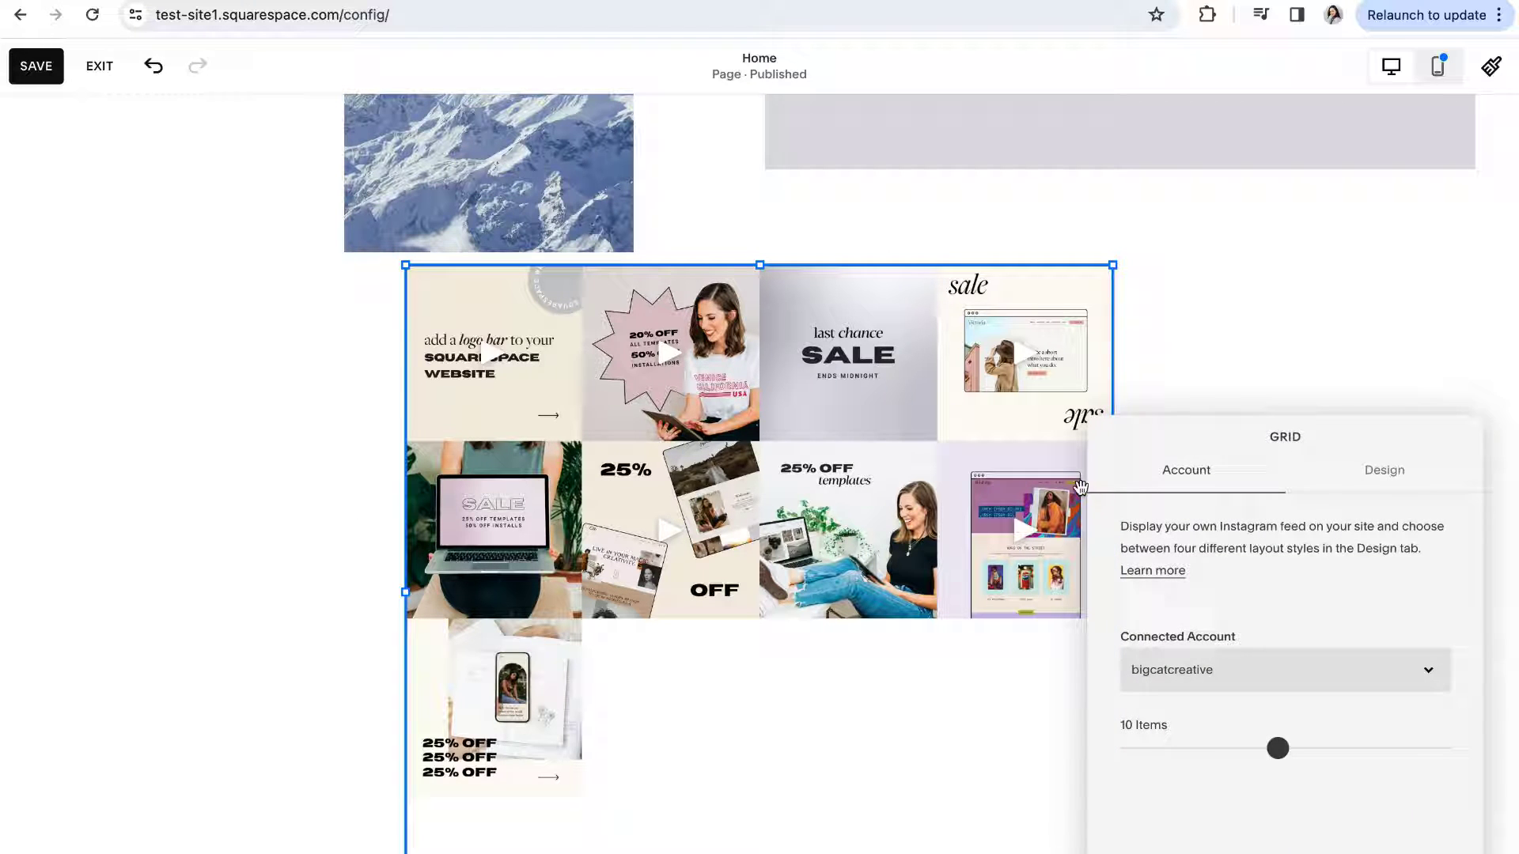
{"action": "left_click_drag", "start_coordinate": [1160, 434], "coordinate": [1081, 307]}
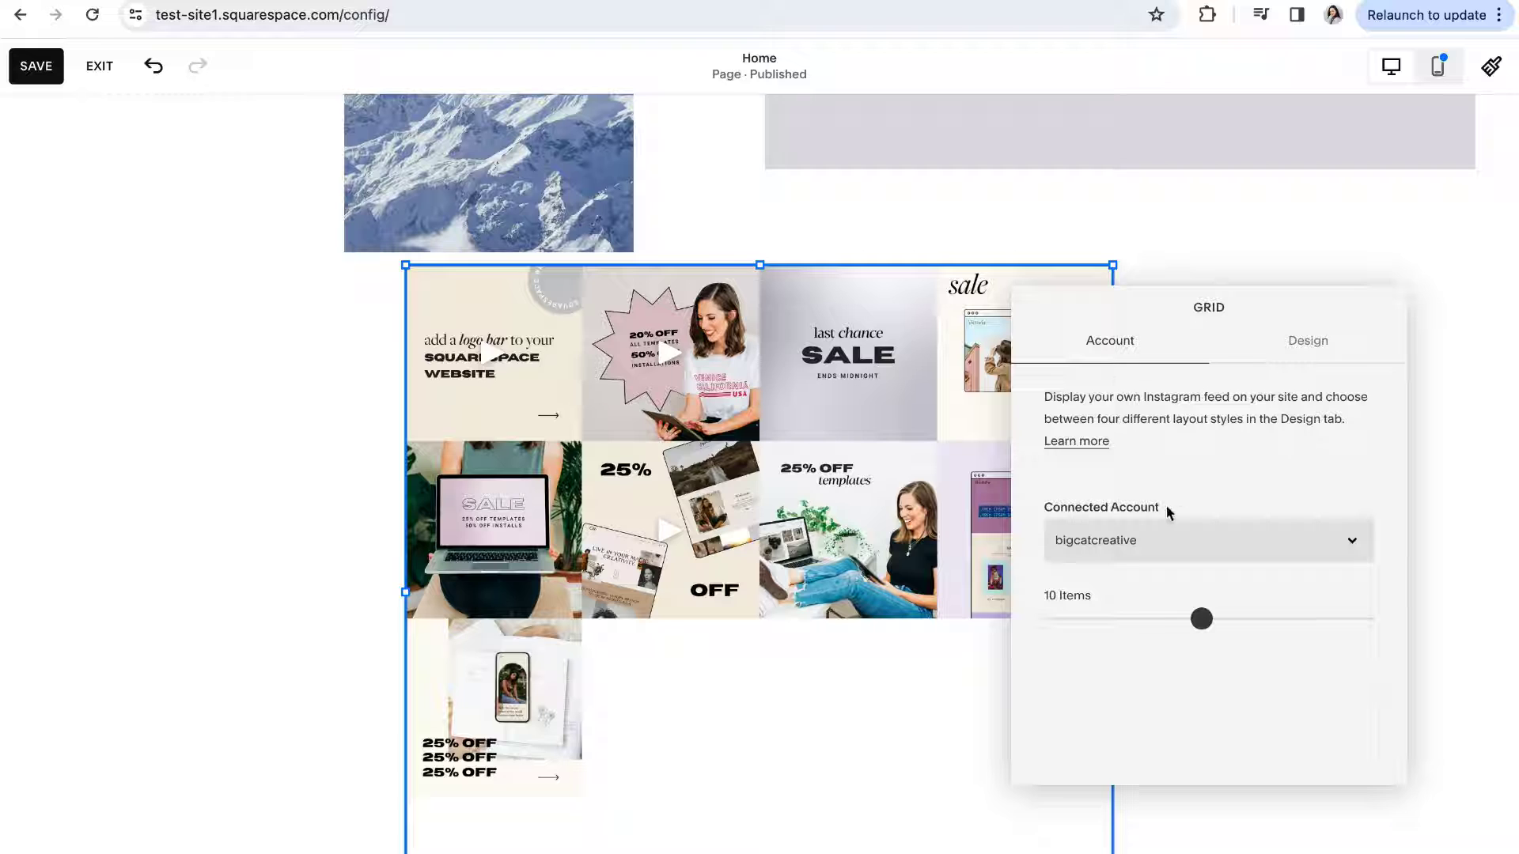
{"action": "left_click_drag", "start_coordinate": [1168, 513], "coordinate": [1027, 501]}
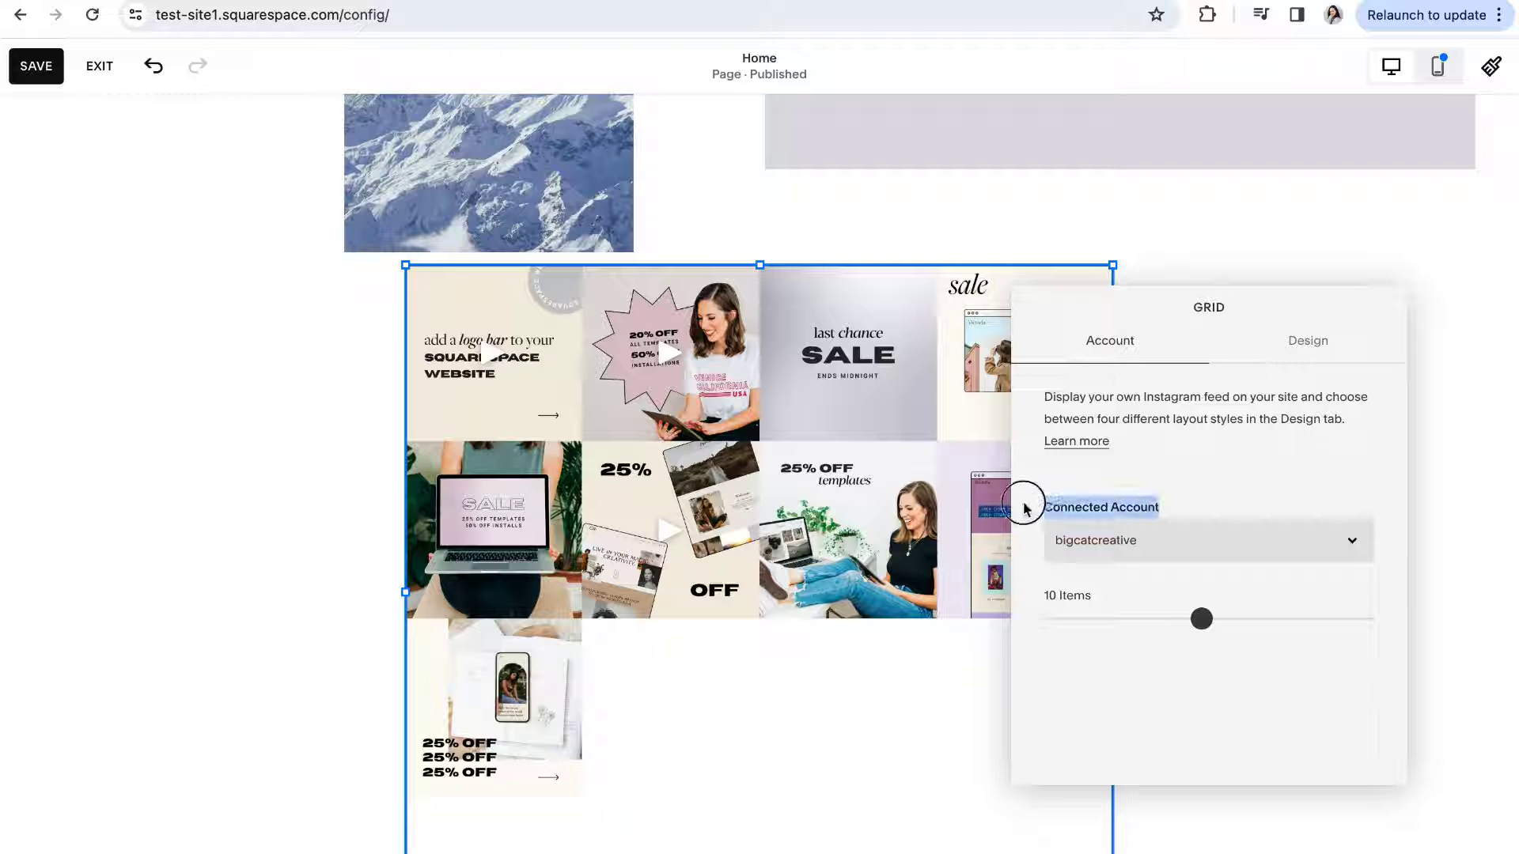
{"action": "left_click", "coordinate": [1353, 542]}
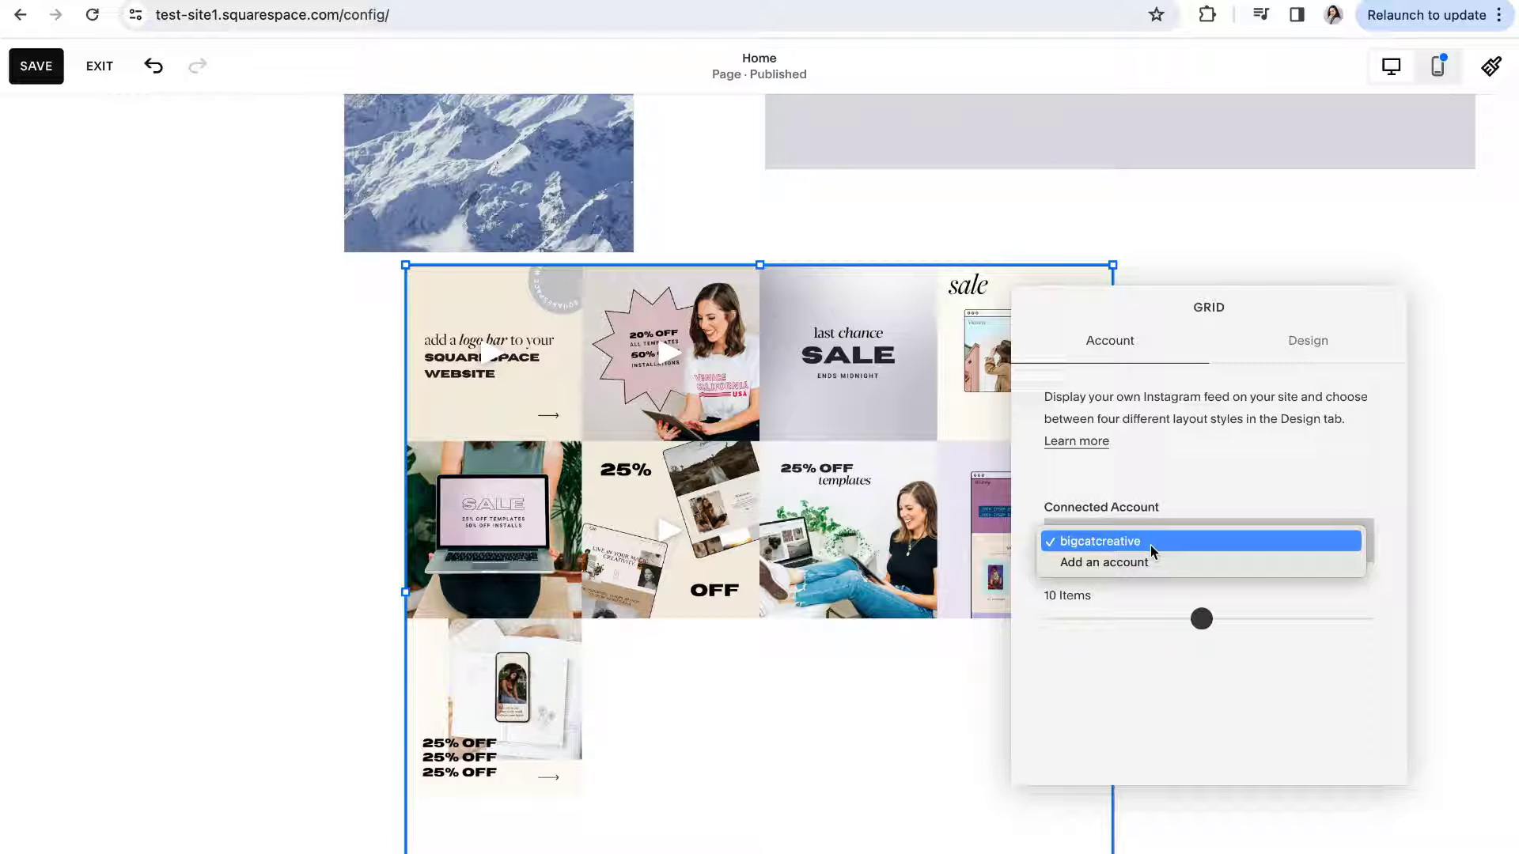
{"action": "left_click", "coordinate": [1125, 544]}
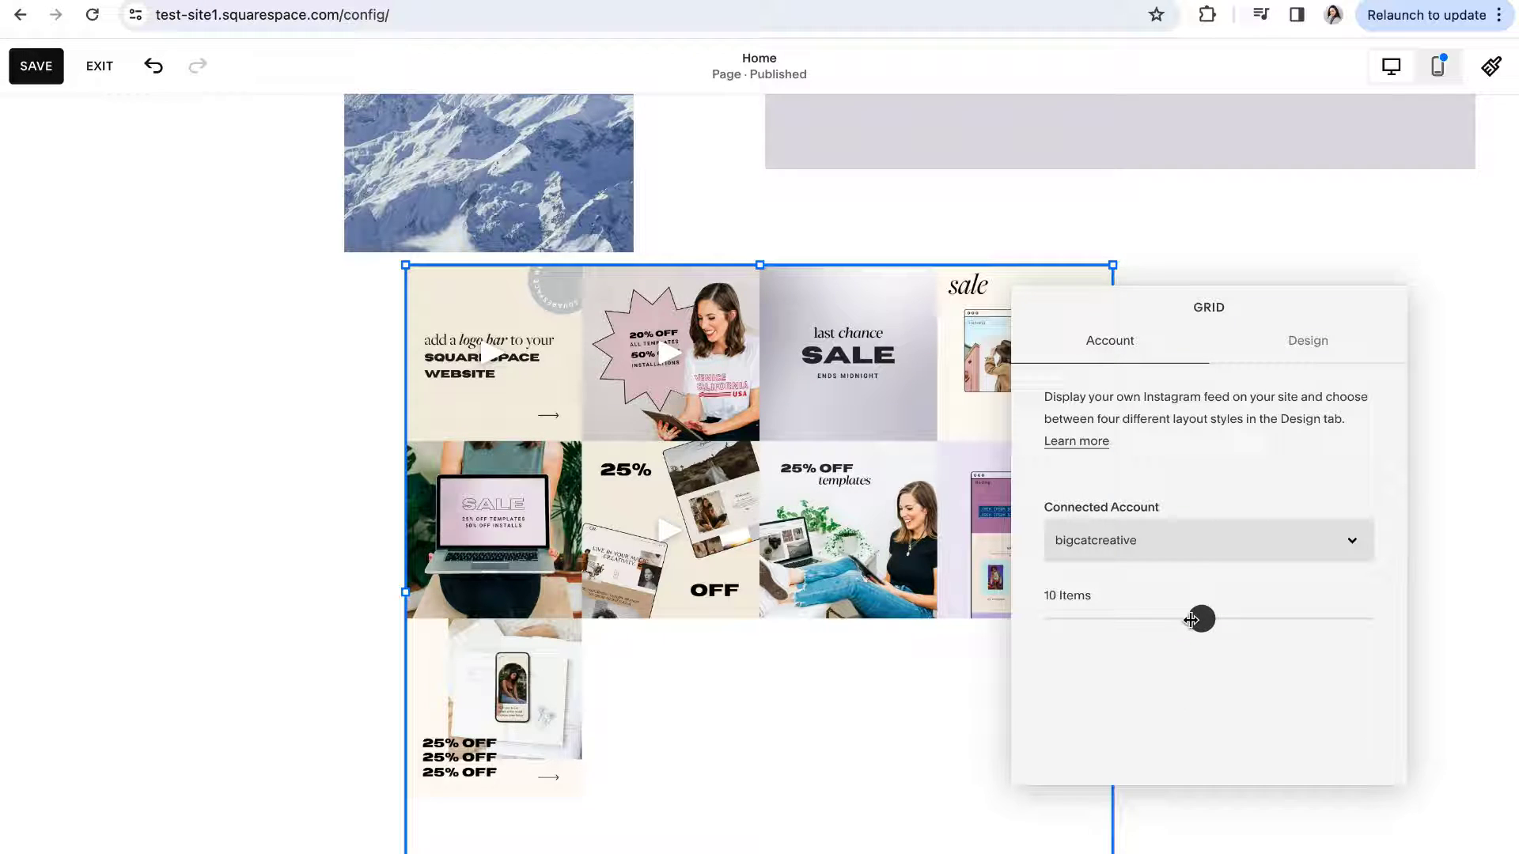
{"action": "mouse_move", "coordinate": [1197, 619]}
{"action": "left_mouse_down"}
{"action": "mouse_move", "coordinate": [1072, 619]}
{"action": "mouse_move", "coordinate": [1322, 618]}
{"action": "mouse_move", "coordinate": [1152, 619]}
{"action": "mouse_move", "coordinate": [1169, 616]}
{"action": "left_mouse_up"}
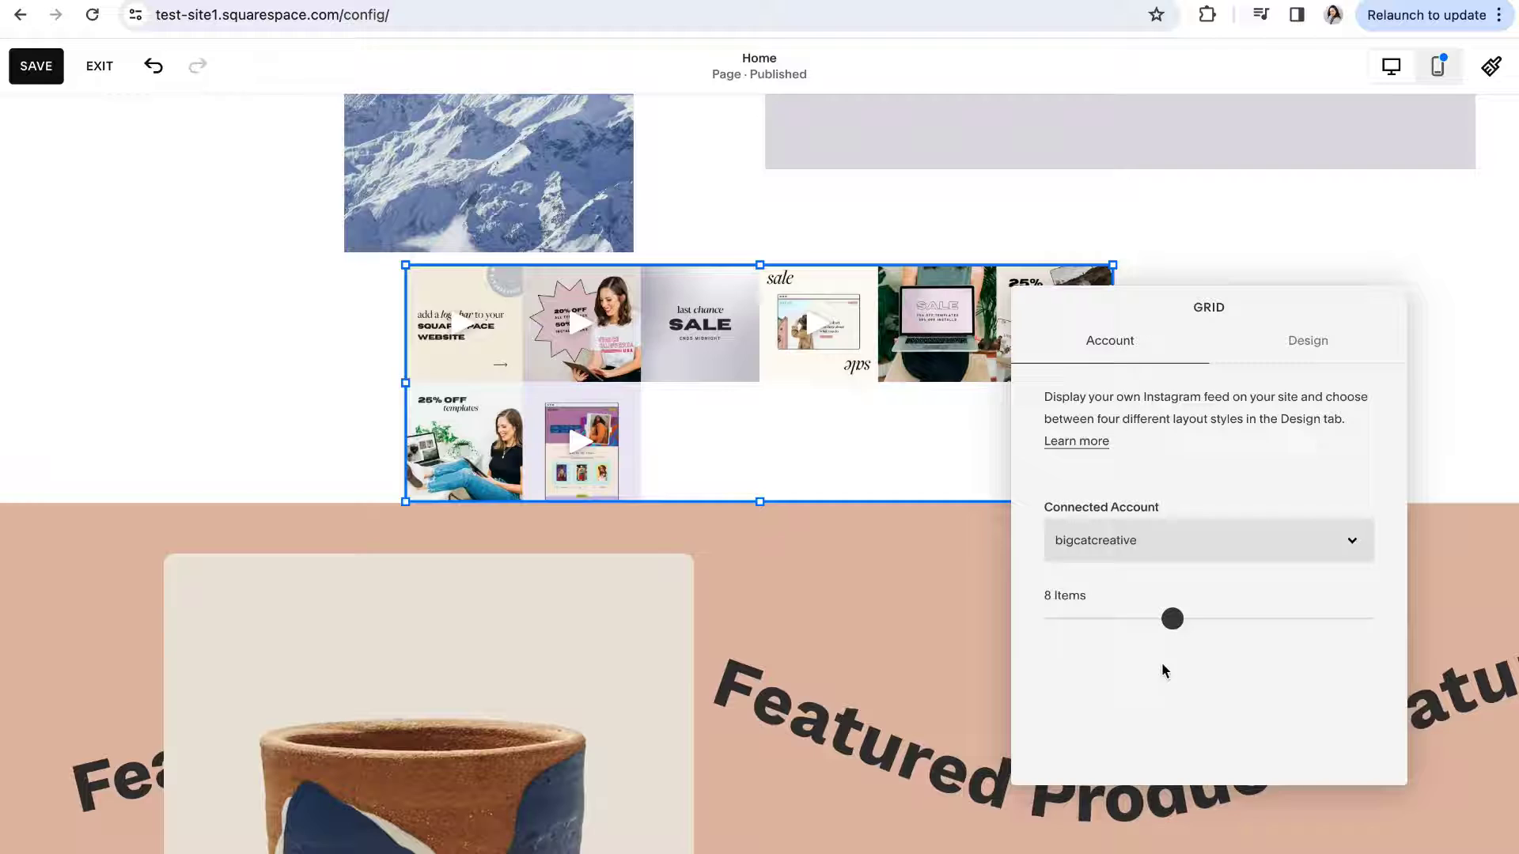
{"action": "left_click_drag", "start_coordinate": [1173, 619], "coordinate": [1140, 618]}
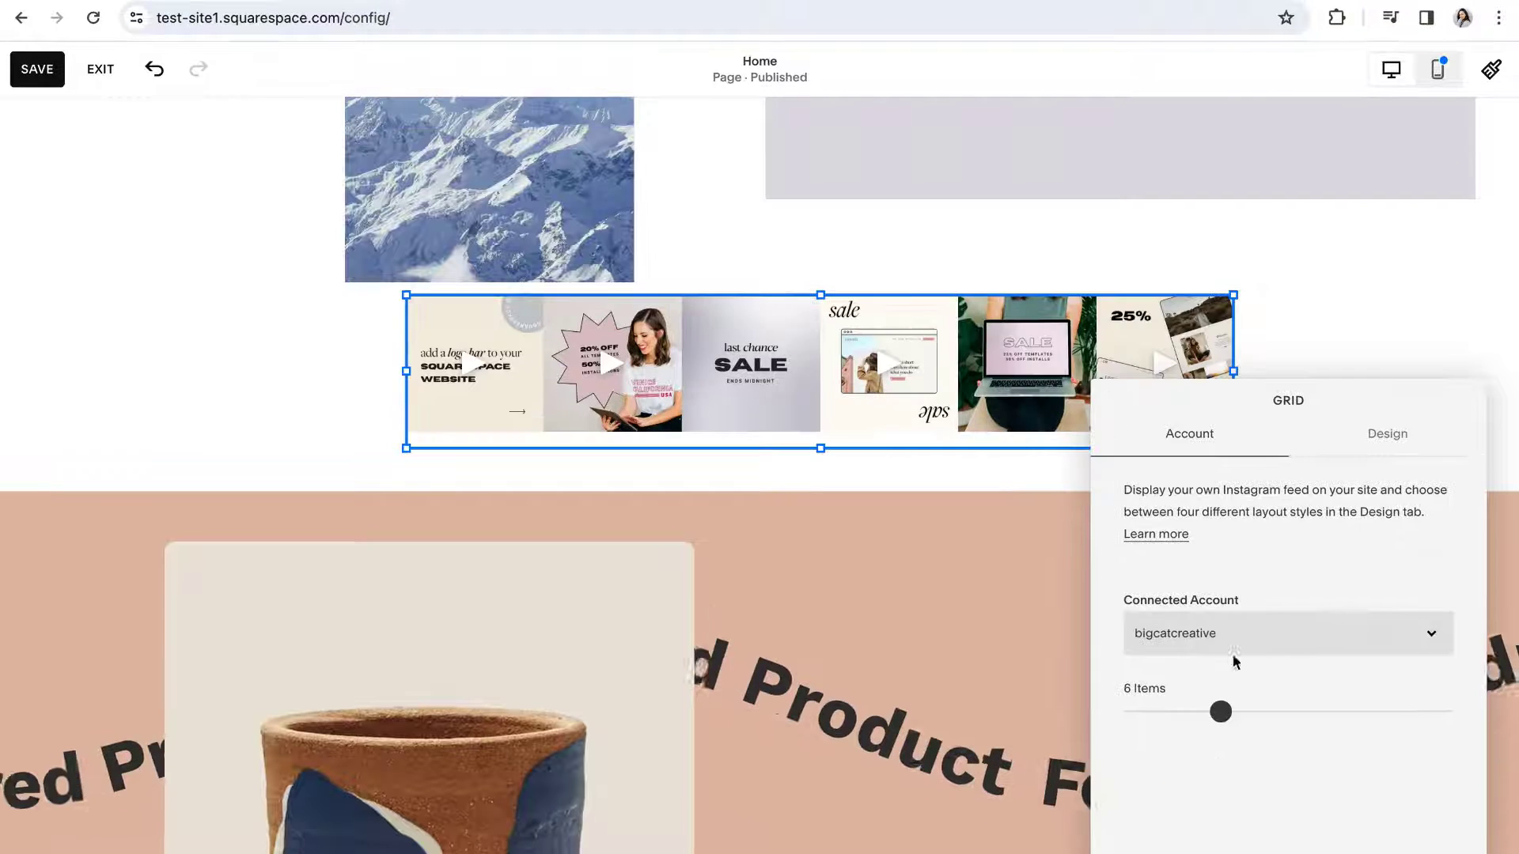
Switch the feed to the Slideshow layout, changing slides every 6 seconds
{"action": "left_click", "coordinate": [1386, 437]}
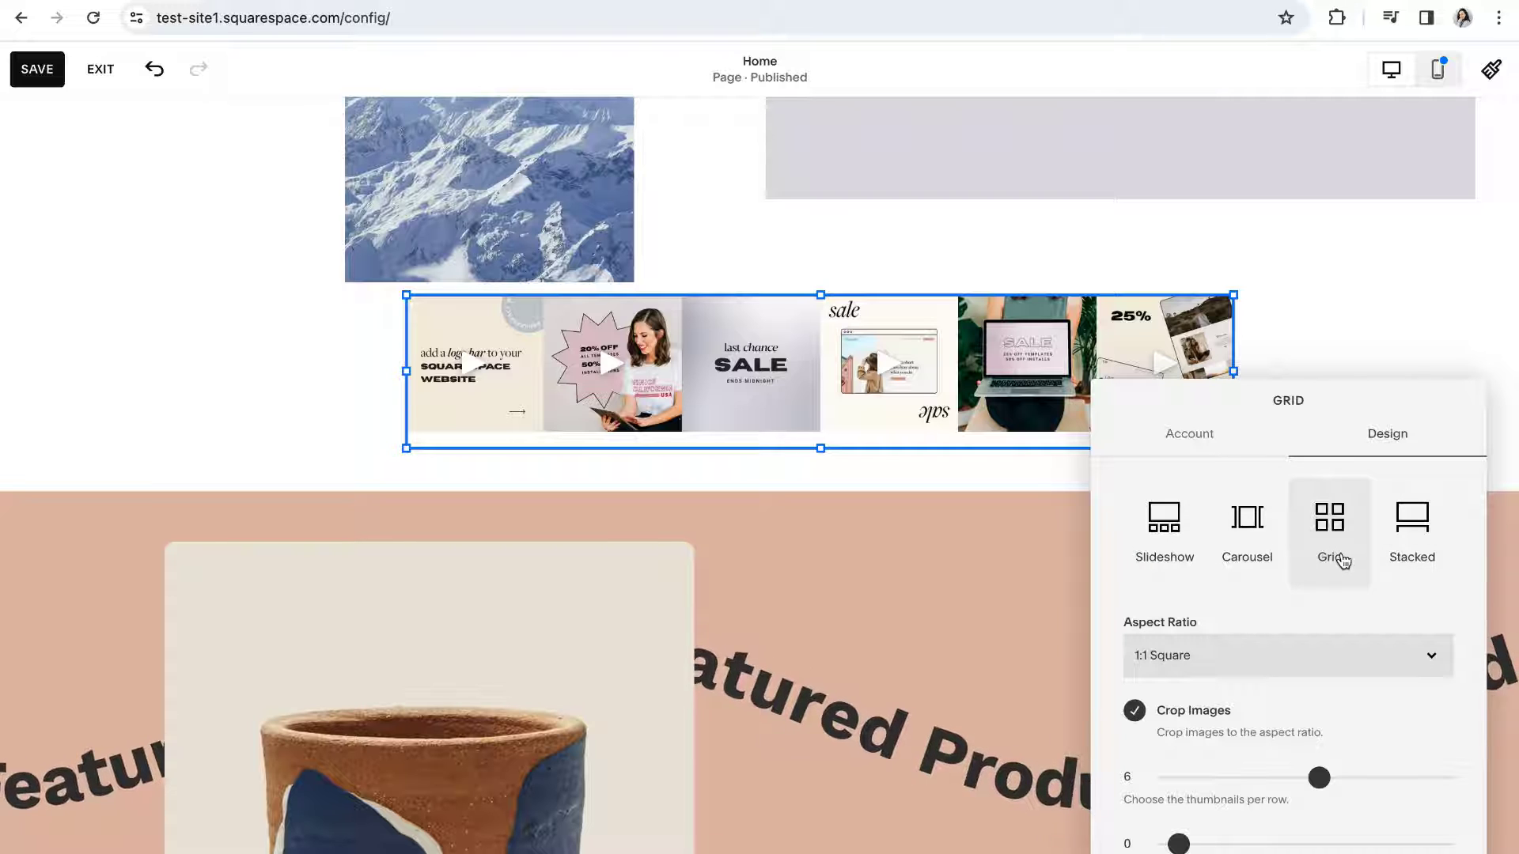
{"action": "left_click", "coordinate": [1165, 523]}
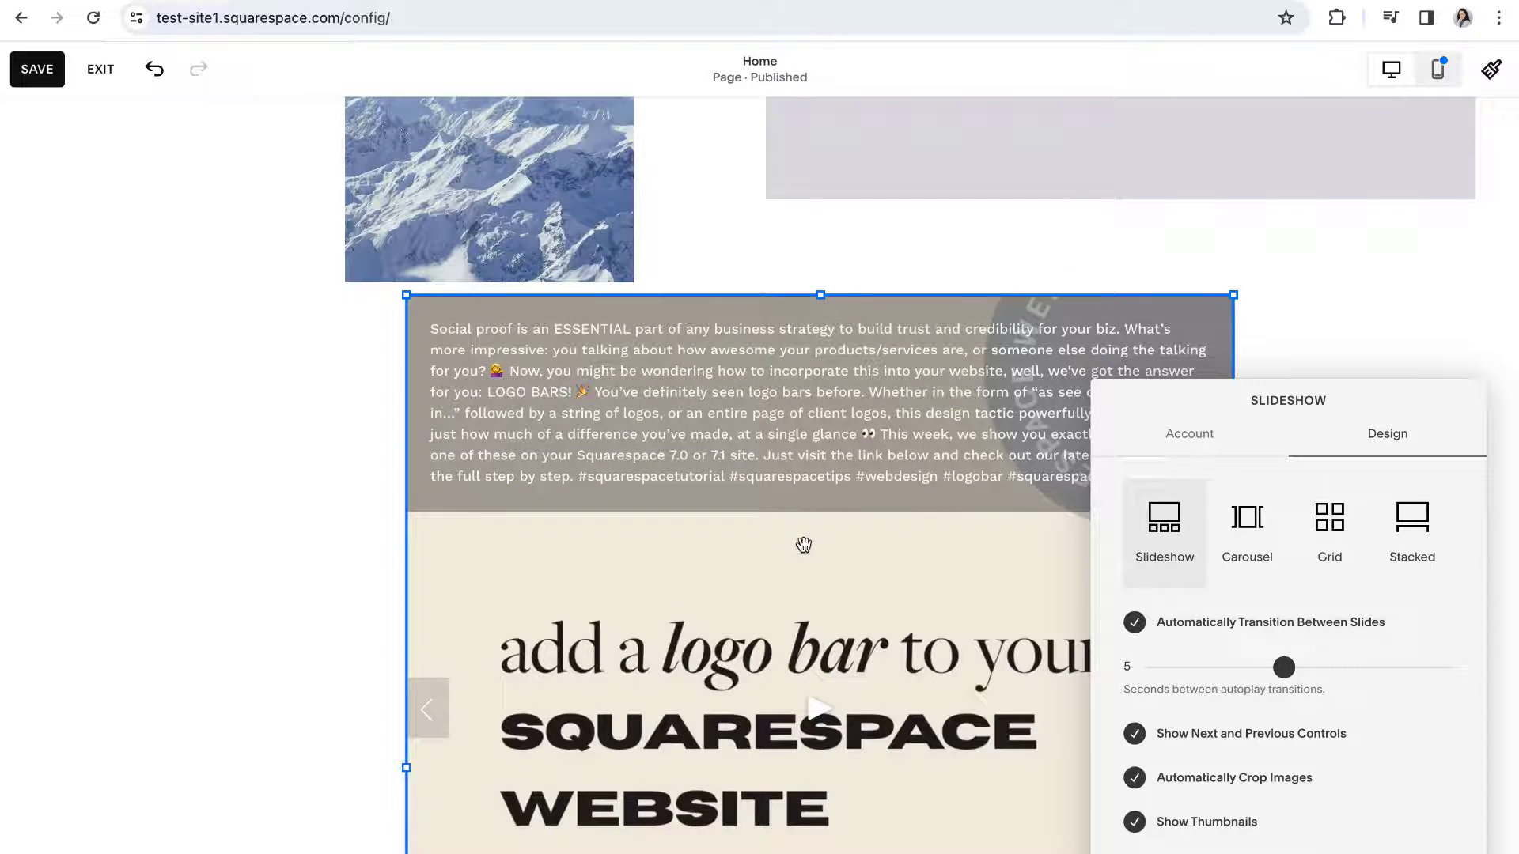
{"action": "scroll", "coordinate": [803, 545], "scroll_direction": "down", "scroll_amount": 2}
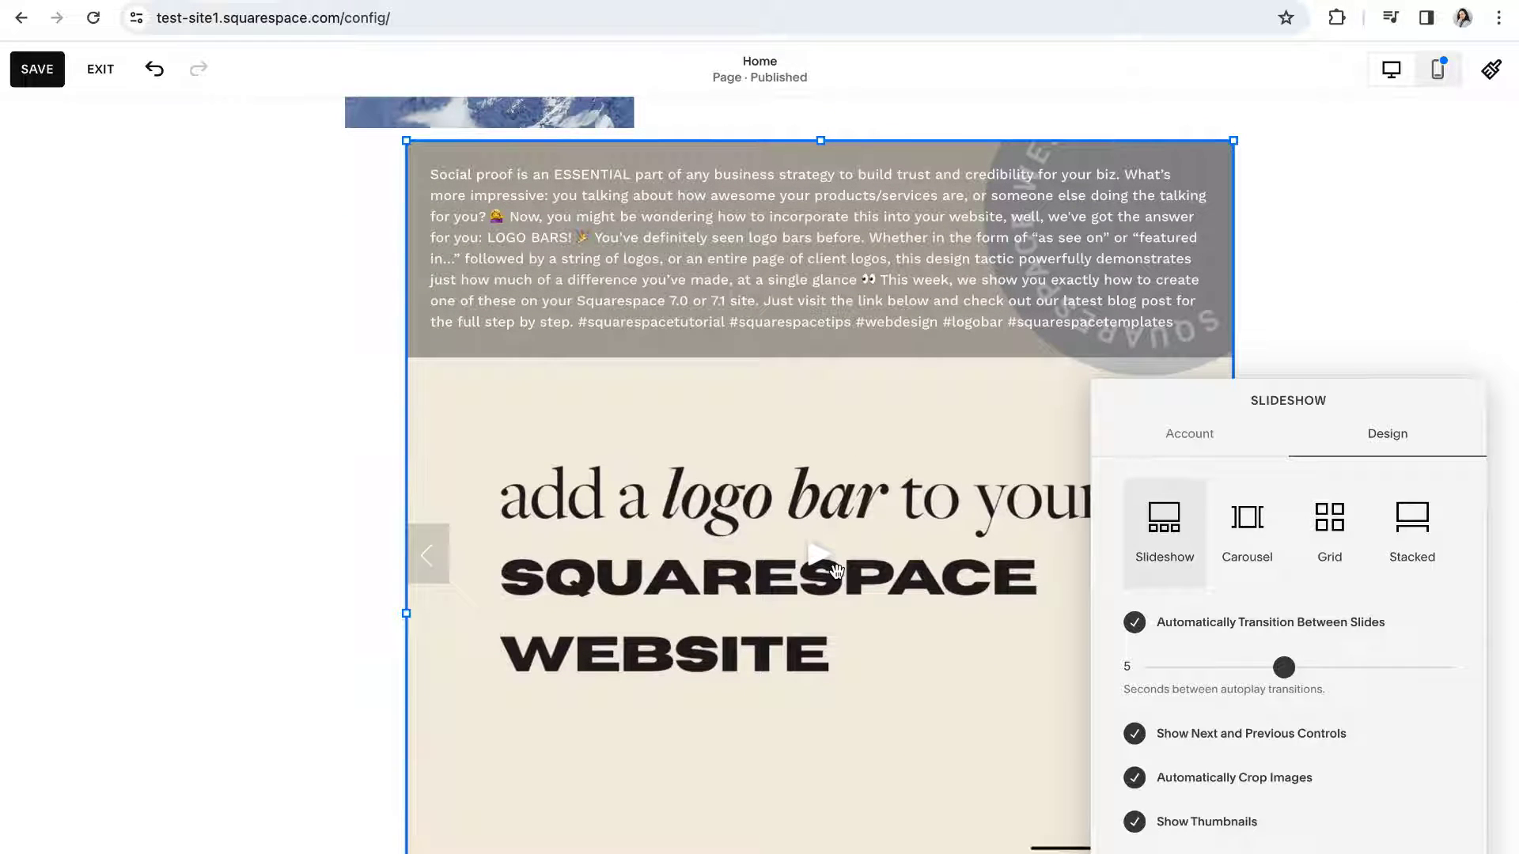
{"action": "scroll", "coordinate": [815, 578], "scroll_direction": "down", "scroll_amount": 1}
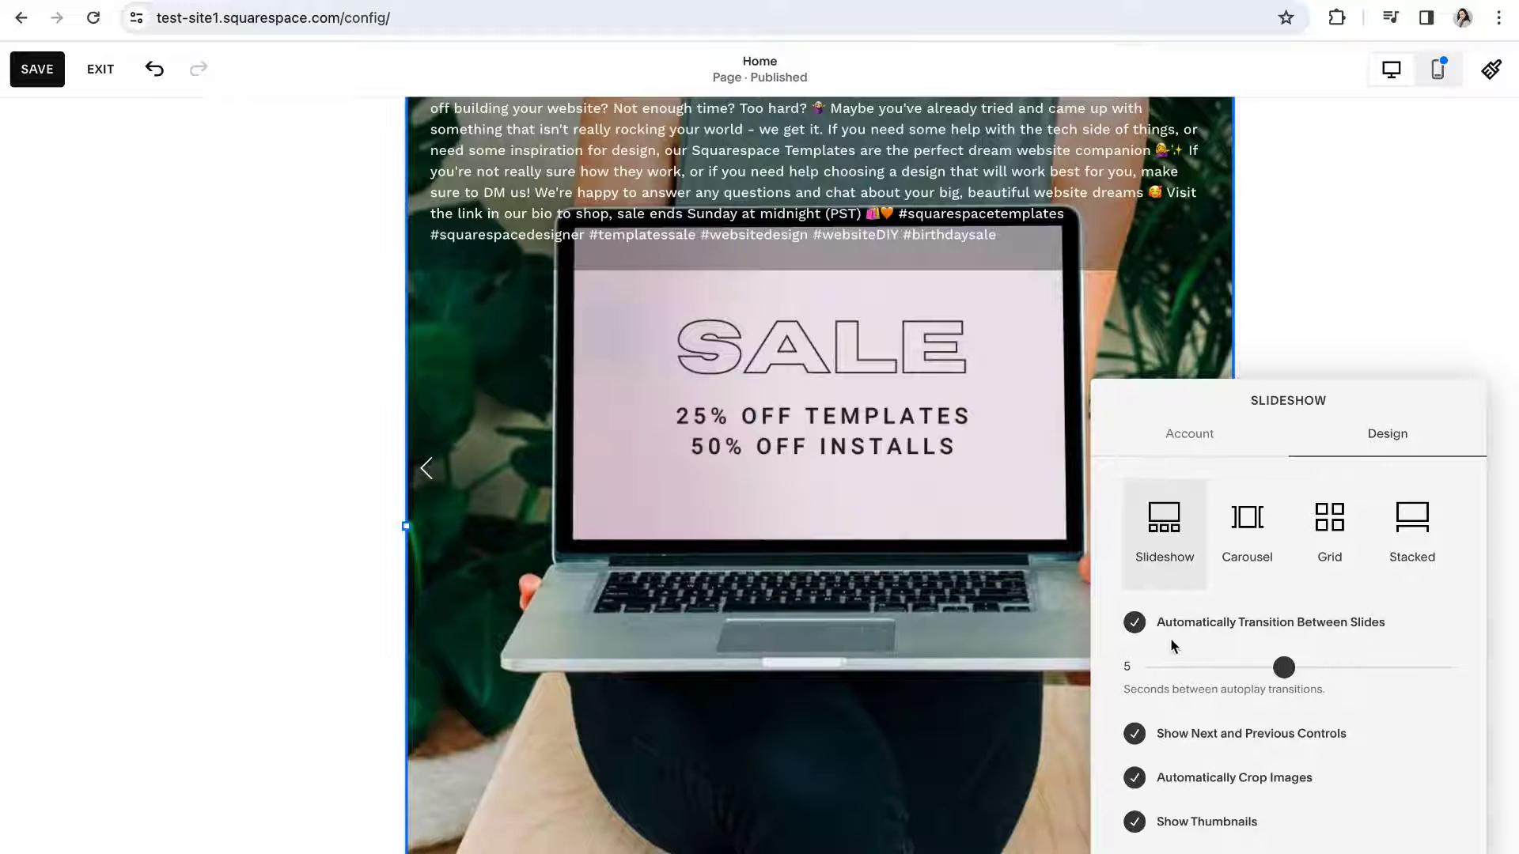
{"action": "mouse_move", "coordinate": [1284, 668]}
{"action": "left_mouse_down"}
{"action": "mouse_move", "coordinate": [1231, 670]}
{"action": "mouse_move", "coordinate": [1363, 669]}
{"action": "mouse_move", "coordinate": [1314, 669]}
{"action": "left_mouse_up"}
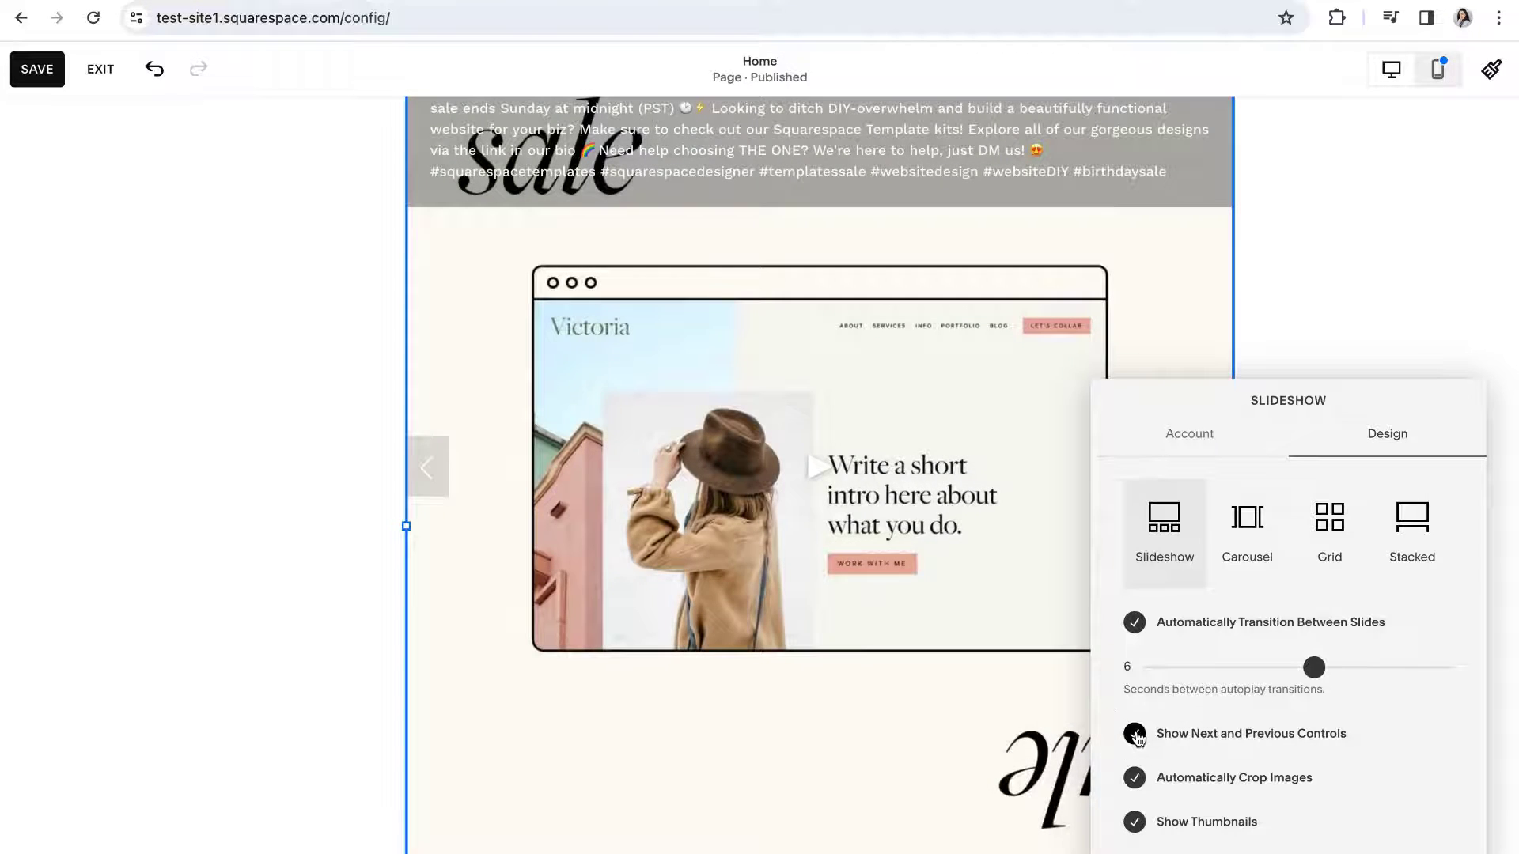
Try the arrows, auto-crop and thumbnail strip options, leaving all three enabled
{"action": "left_click", "coordinate": [1136, 735]}
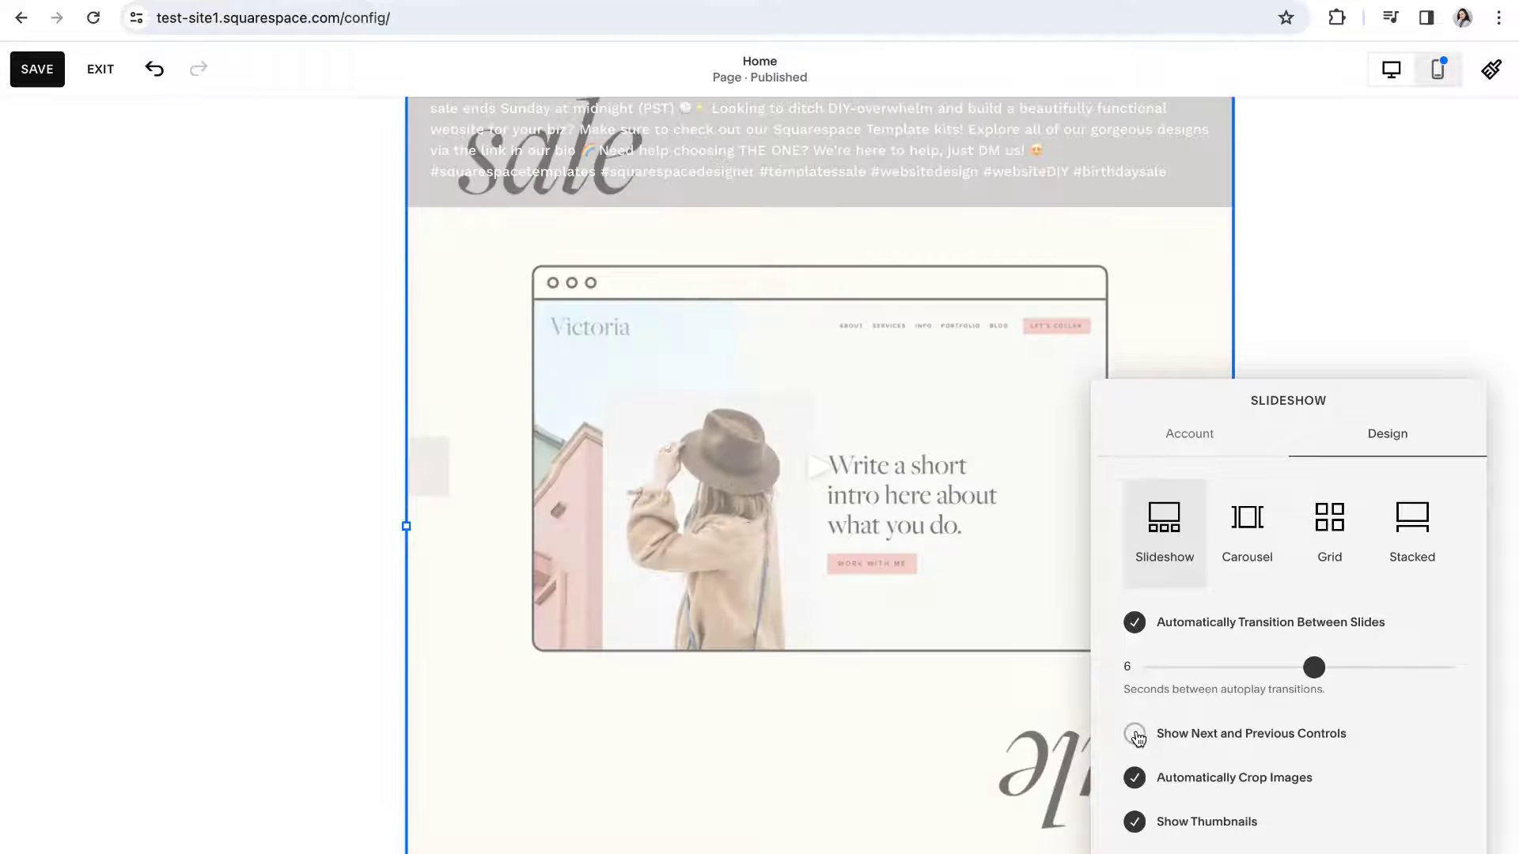
{"action": "left_click", "coordinate": [1136, 735]}
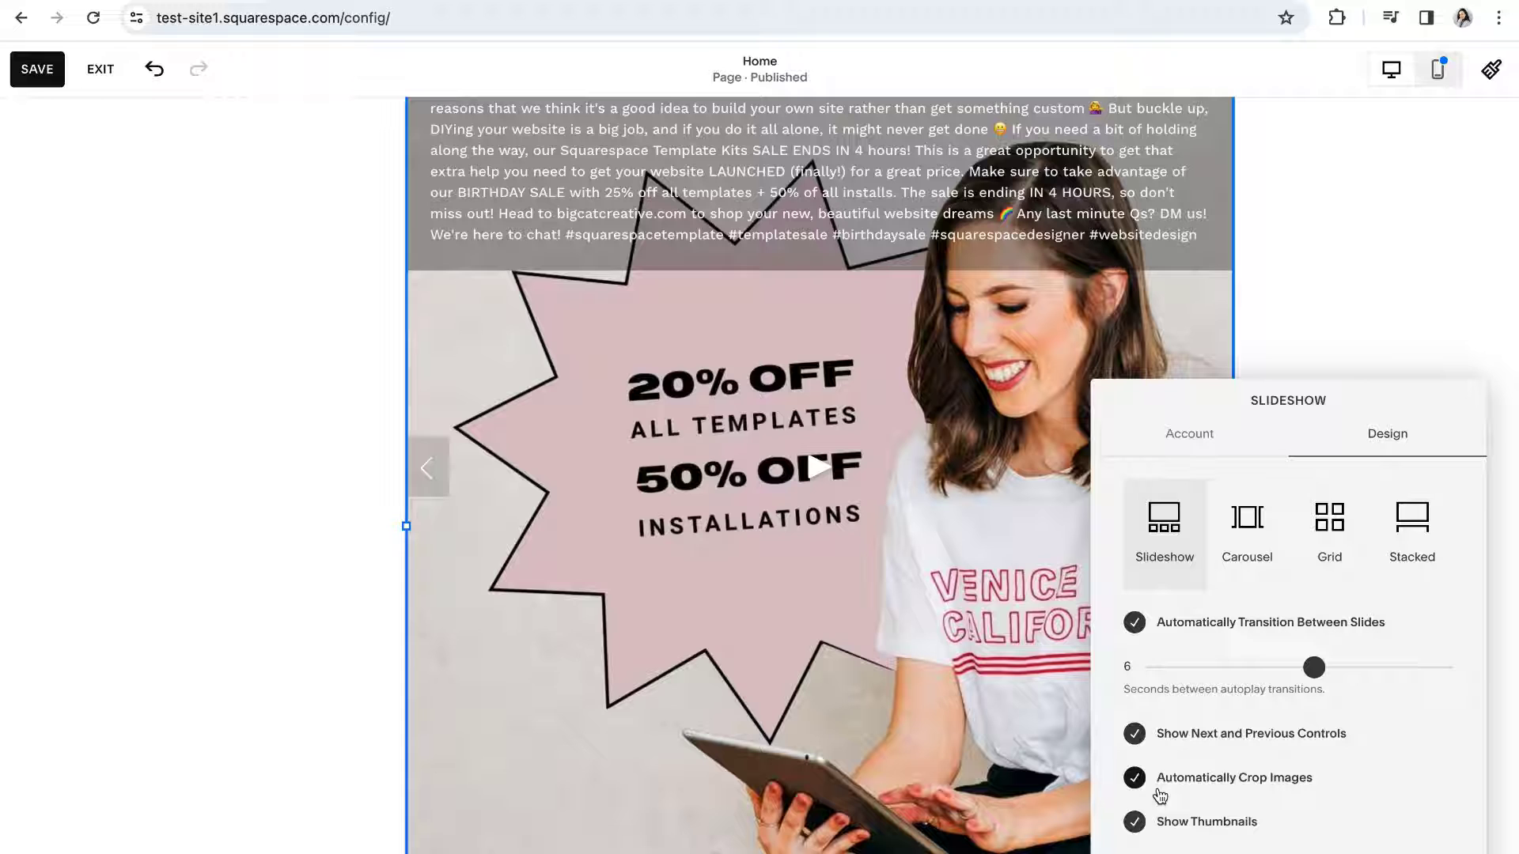
{"action": "left_click", "coordinate": [1136, 781]}
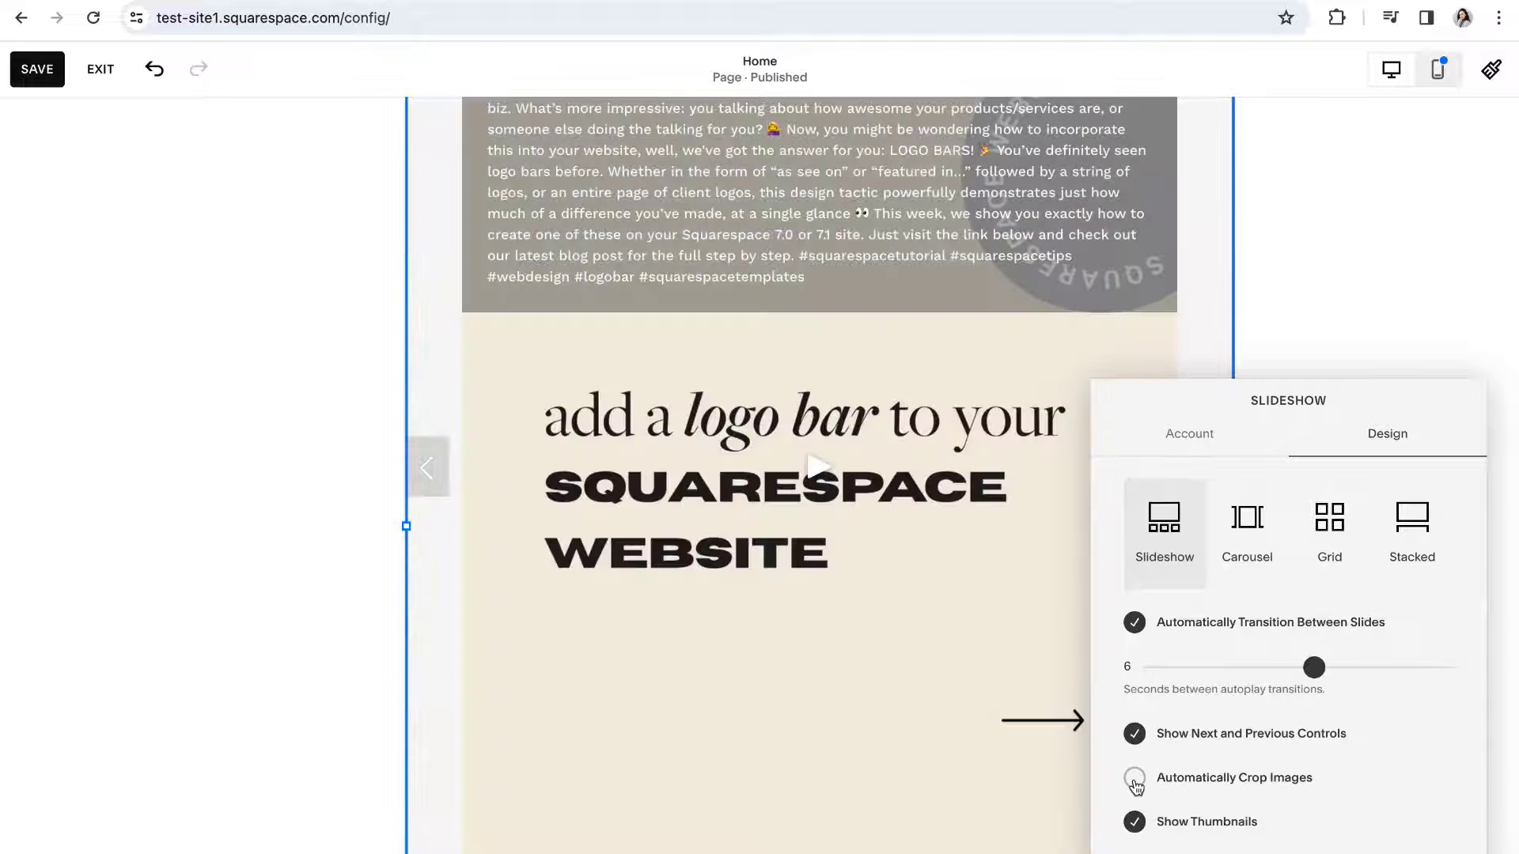
{"action": "left_click", "coordinate": [1135, 781]}
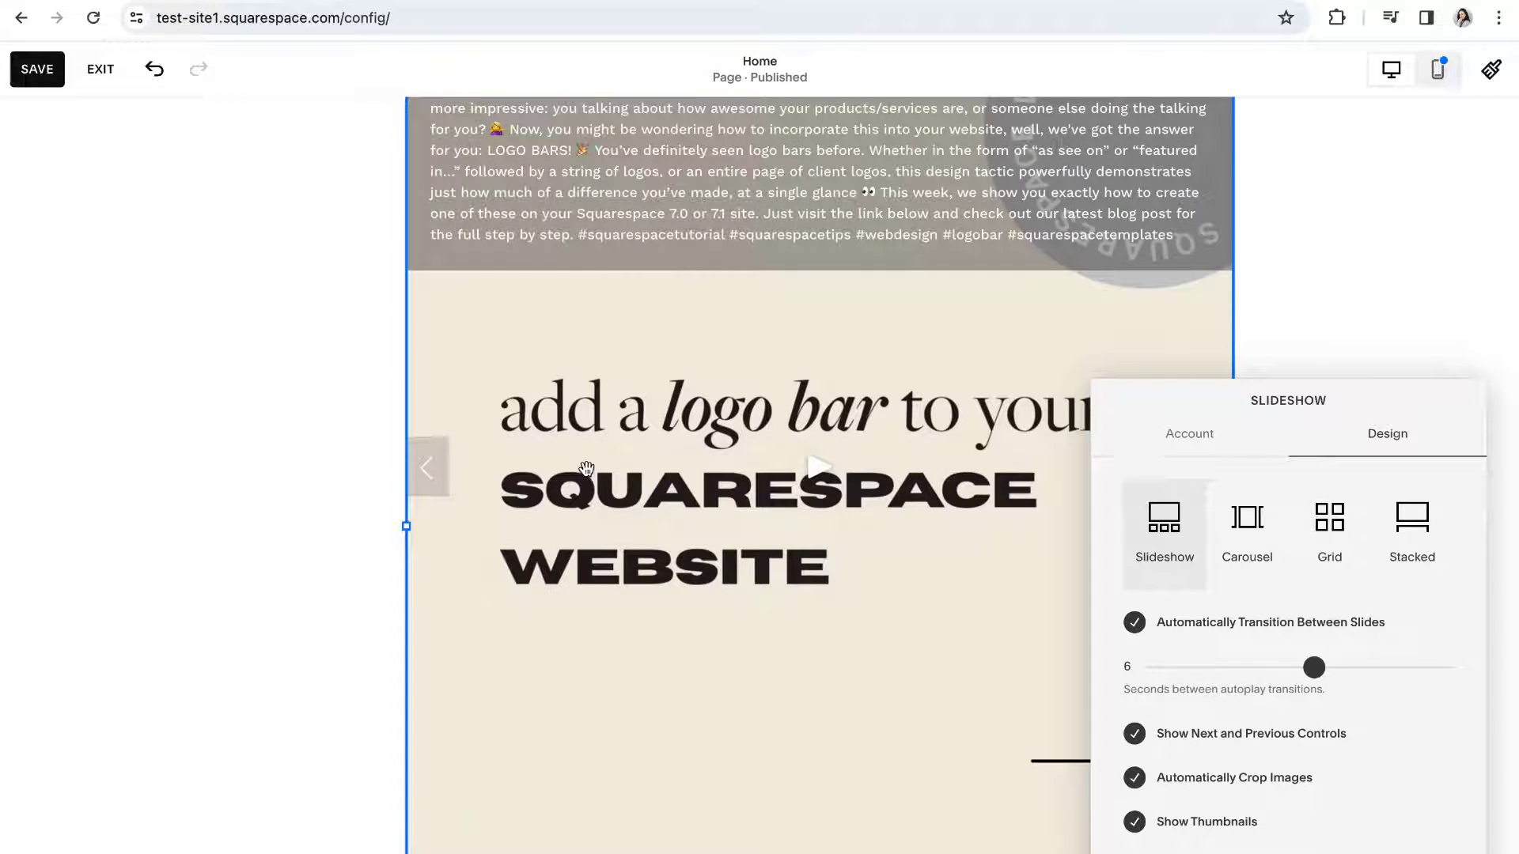
{"action": "scroll", "coordinate": [1368, 791], "scroll_direction": "down", "scroll_amount": 2}
{"action": "scroll", "coordinate": [959, 680], "scroll_direction": "down", "scroll_amount": 3}
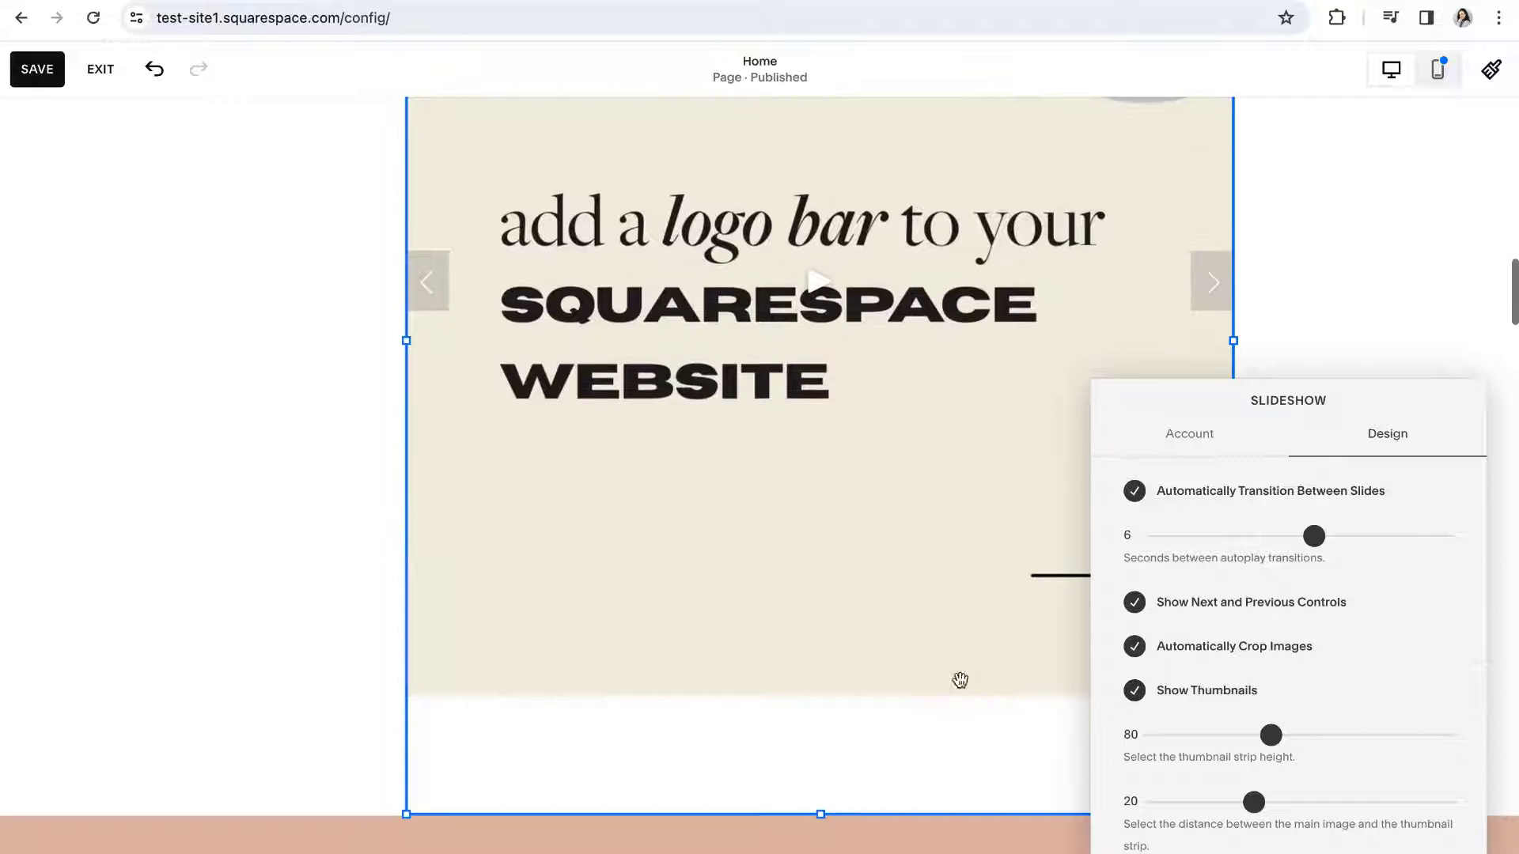
{"action": "left_click", "coordinate": [1133, 696]}
{"action": "left_click", "coordinate": [1130, 695]}
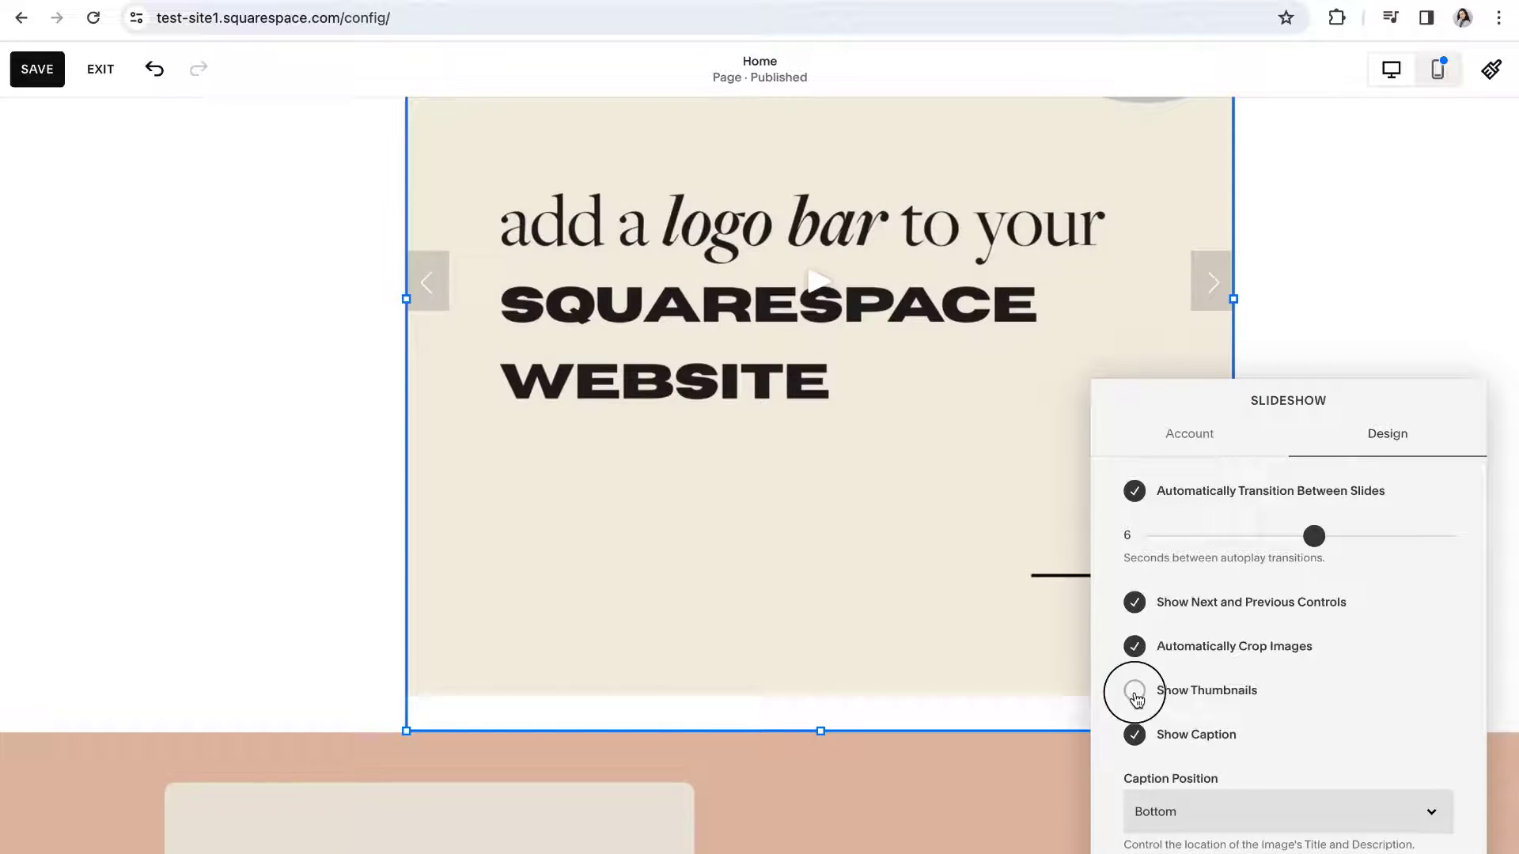
Set thumbnail height to 85 and image-to-thumbnail spacing to 51, and hide captions
{"action": "scroll", "coordinate": [871, 729], "scroll_direction": "down", "scroll_amount": 1}
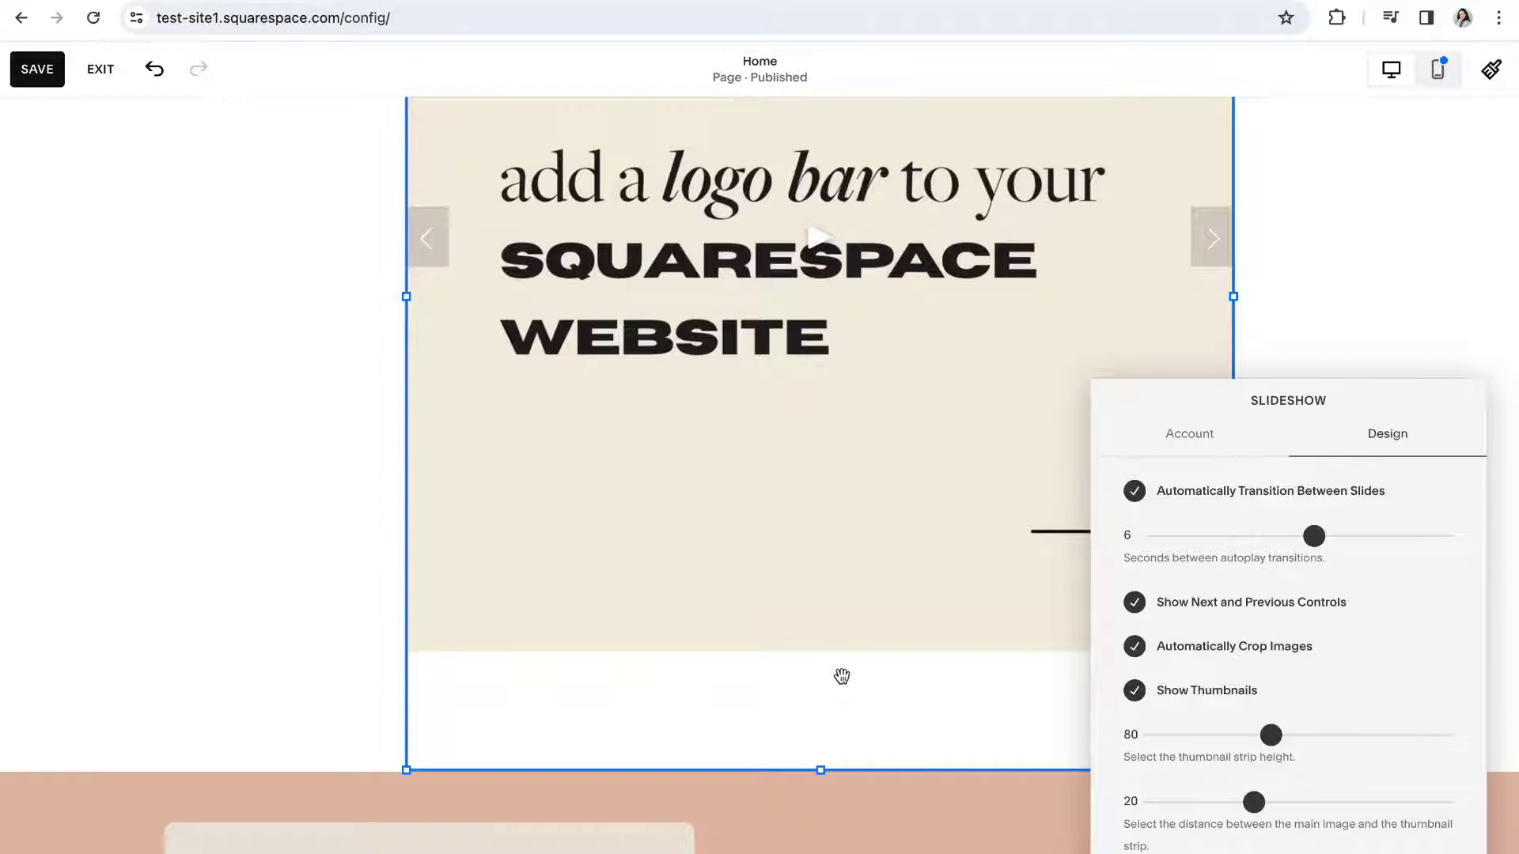
{"action": "mouse_move", "coordinate": [1271, 735]}
{"action": "left_mouse_down"}
{"action": "mouse_move", "coordinate": [1359, 736]}
{"action": "mouse_move", "coordinate": [1250, 734]}
{"action": "mouse_move", "coordinate": [1279, 735]}
{"action": "left_mouse_up"}
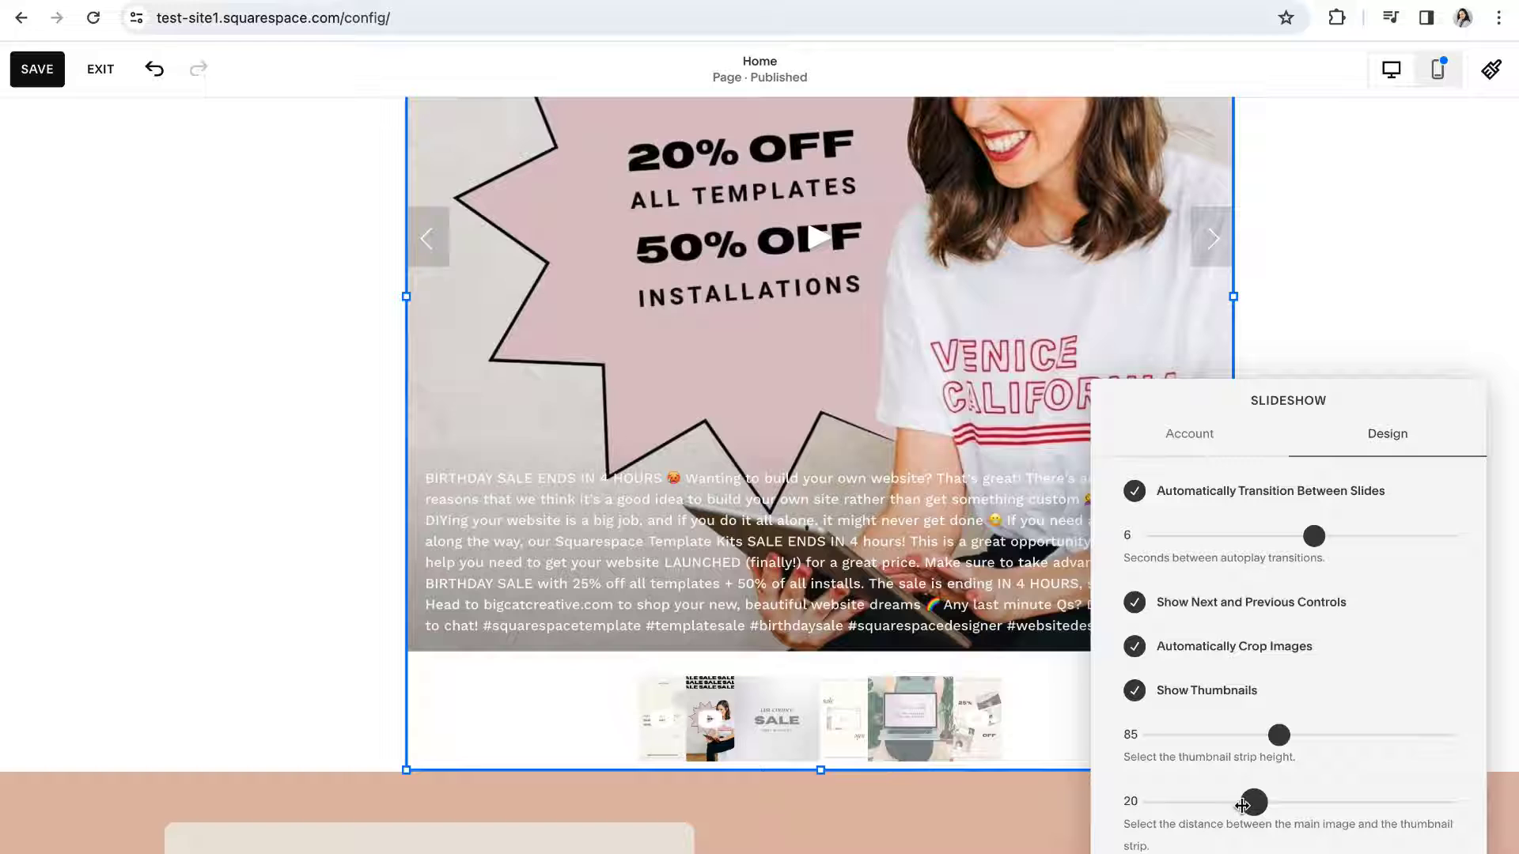
{"action": "left_click_drag", "start_coordinate": [1254, 803], "coordinate": [1392, 804]}
{"action": "scroll", "coordinate": [1182, 795], "scroll_direction": "down", "scroll_amount": 2}
{"action": "scroll", "coordinate": [1147, 760], "scroll_direction": "down", "scroll_amount": 2}
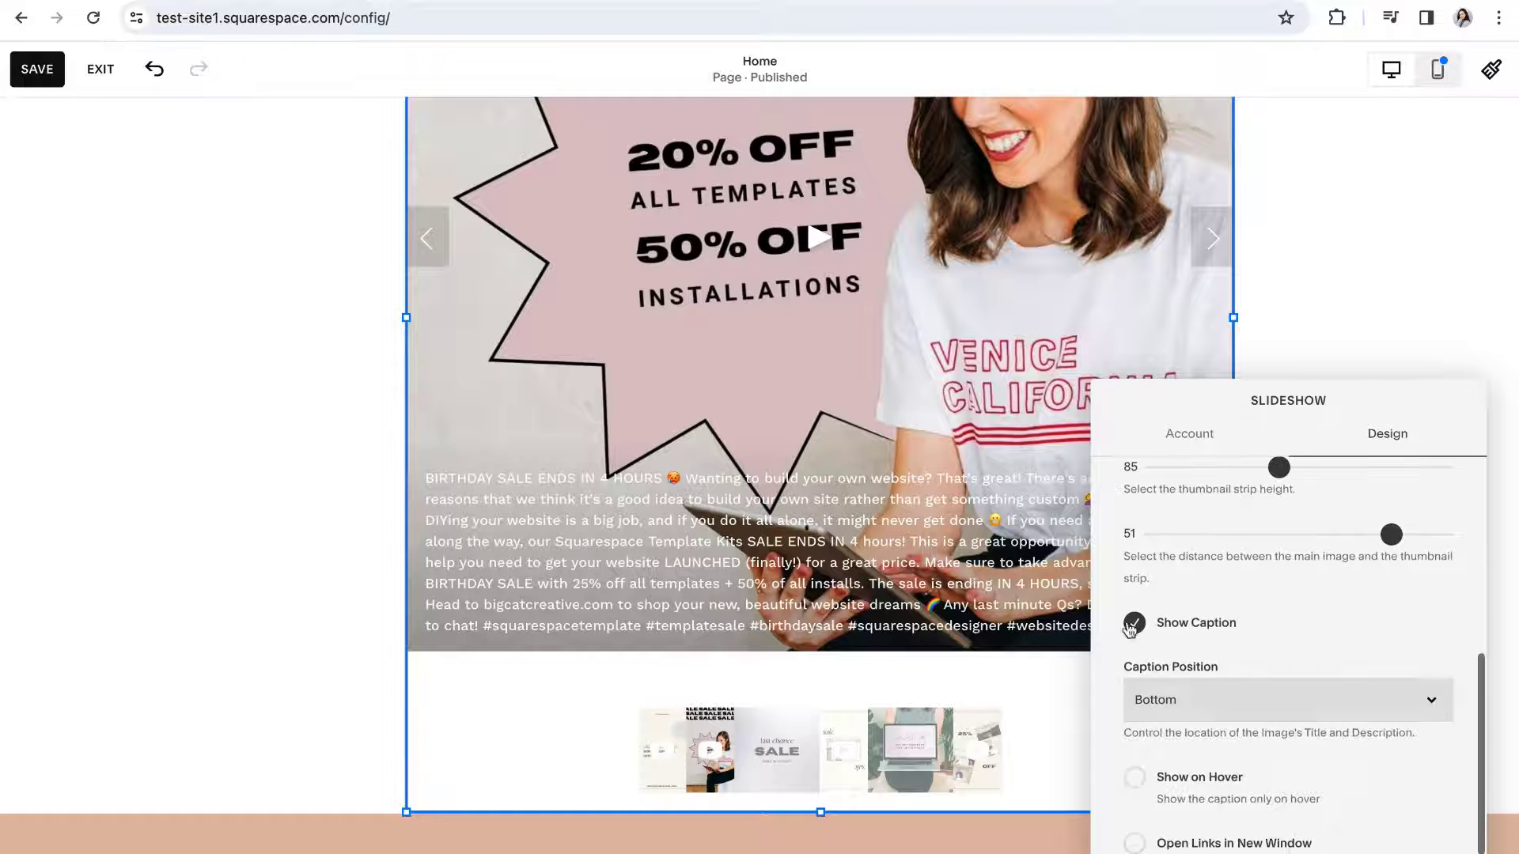
{"action": "left_click", "coordinate": [1136, 624]}
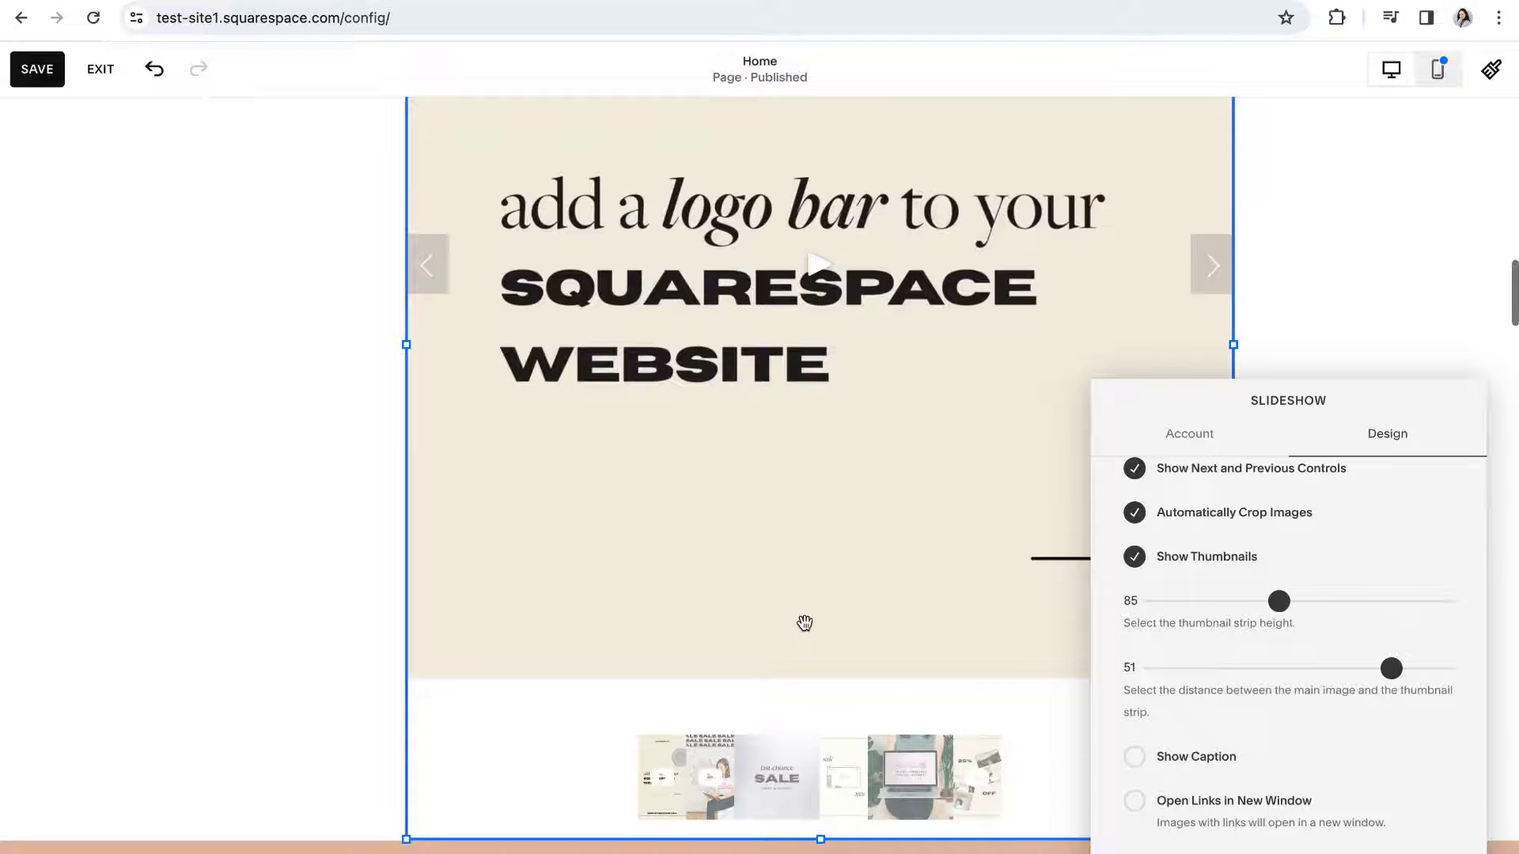
{"action": "scroll", "coordinate": [1250, 535], "scroll_direction": "up", "scroll_amount": 3}
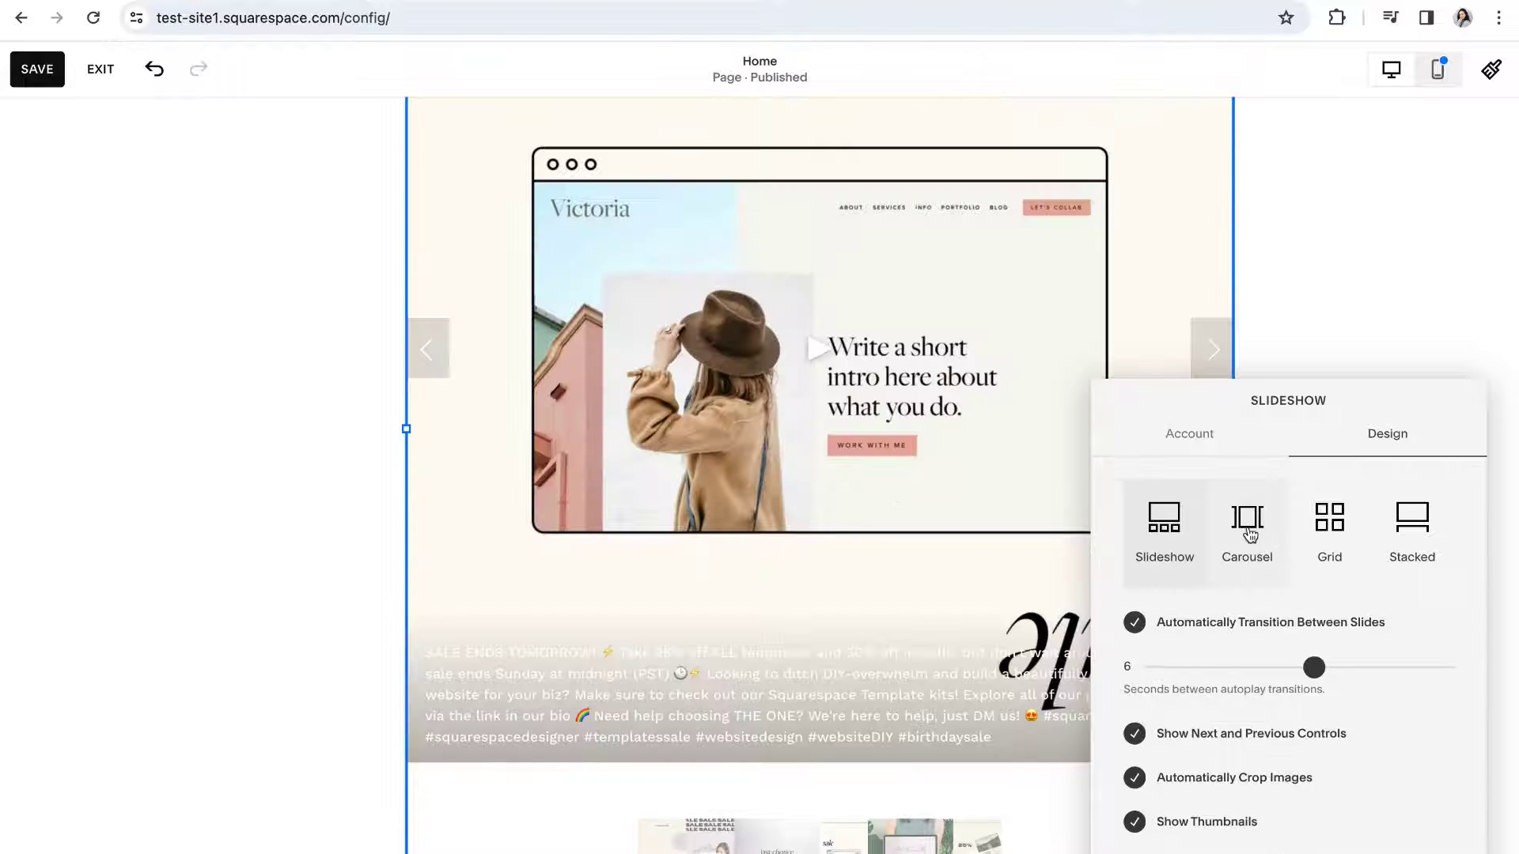
Make the feed a Carousel auto-advancing every 2 seconds with next/previous arrows hidden
{"action": "left_click", "coordinate": [1250, 535]}
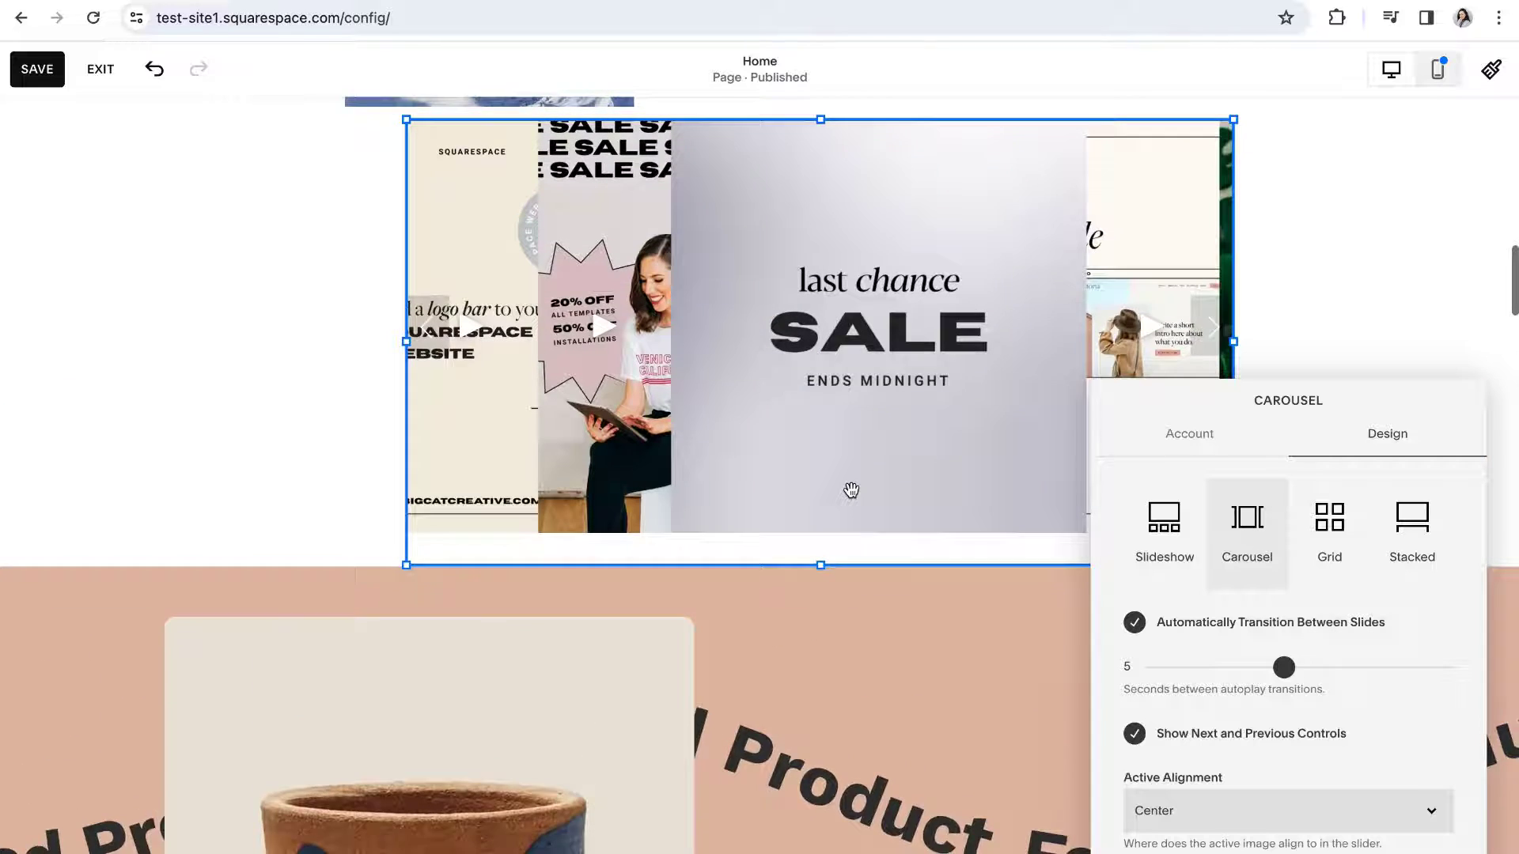
{"action": "scroll", "coordinate": [851, 491], "scroll_direction": "up", "scroll_amount": 1}
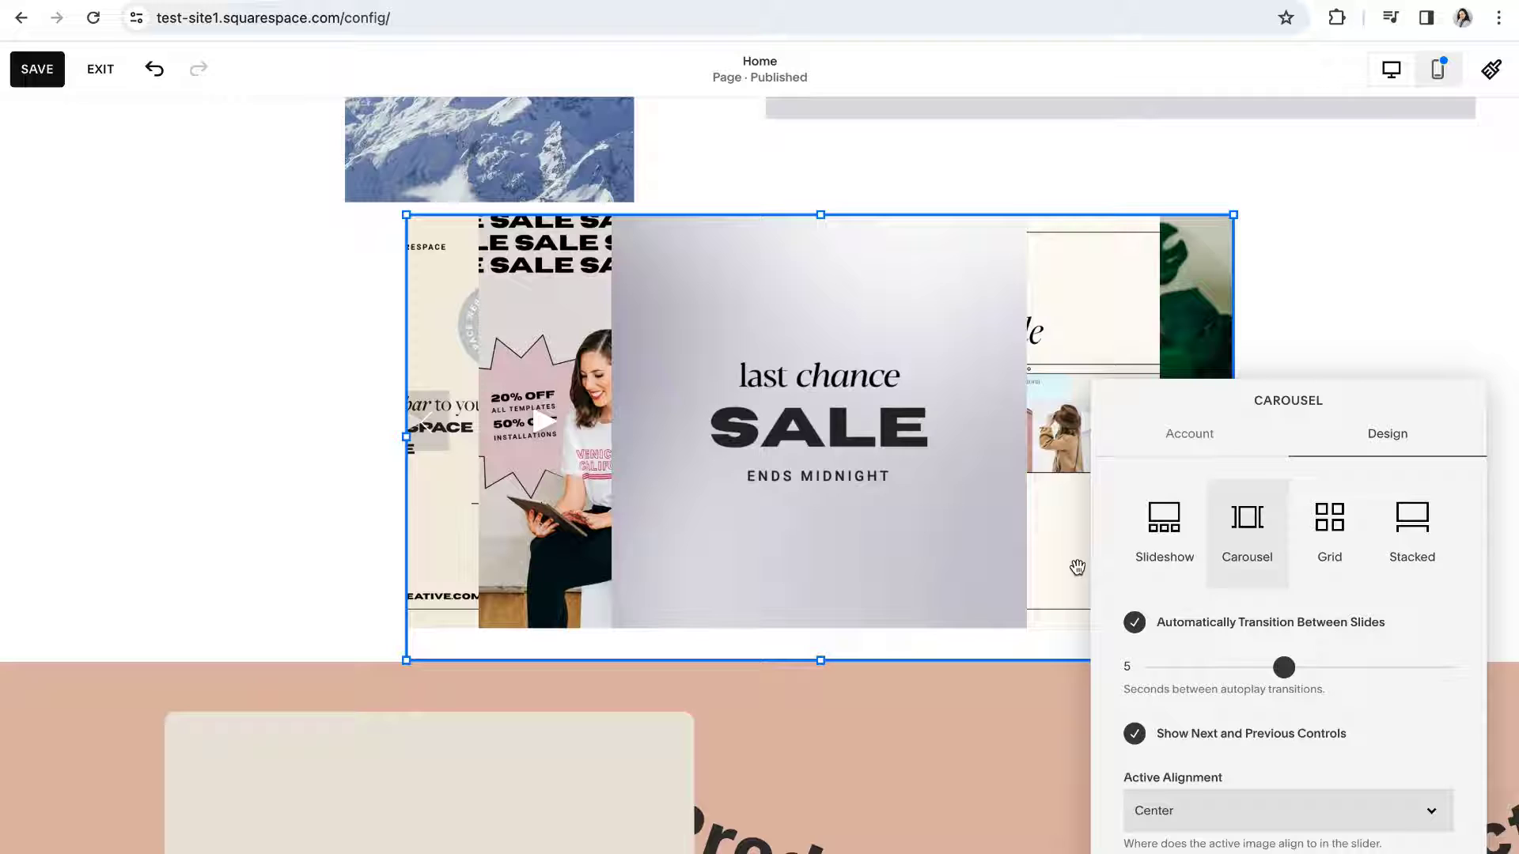
{"action": "left_click", "coordinate": [1129, 627]}
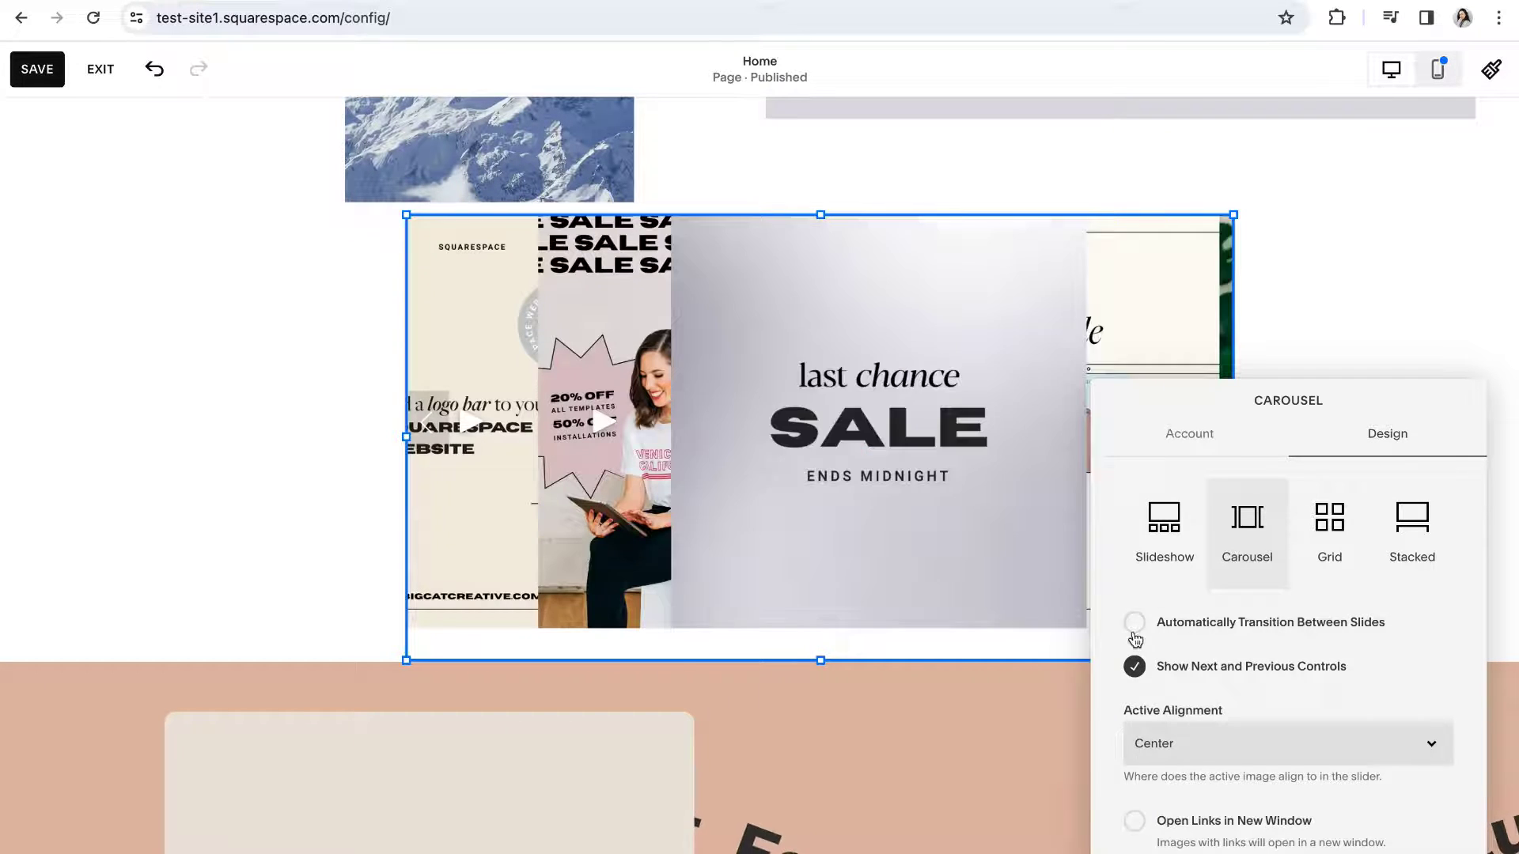
{"action": "left_click", "coordinate": [1134, 625]}
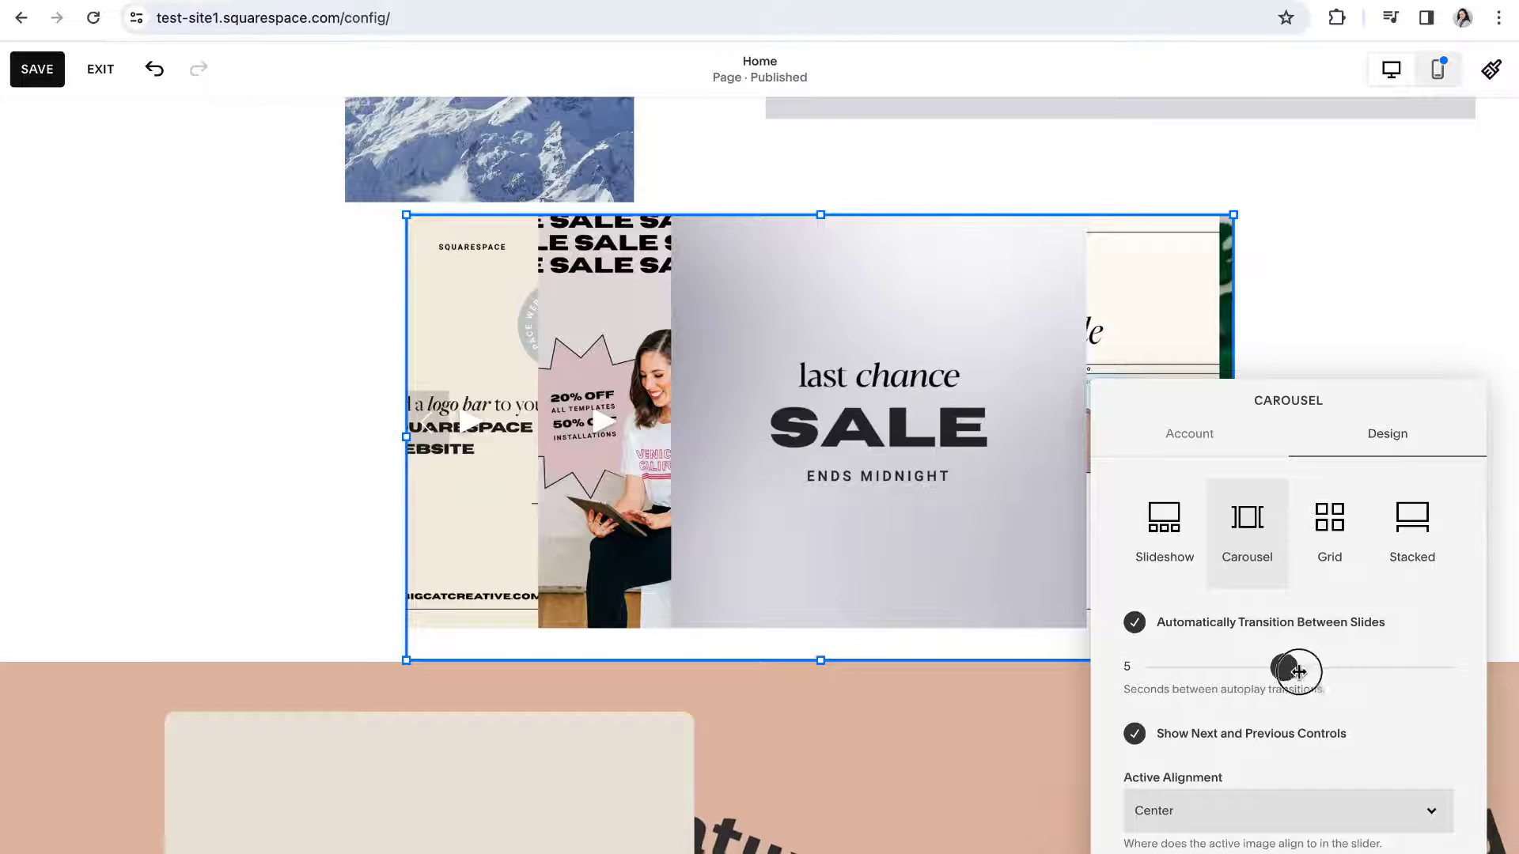
{"action": "left_click_drag", "start_coordinate": [1399, 674], "coordinate": [1196, 668]}
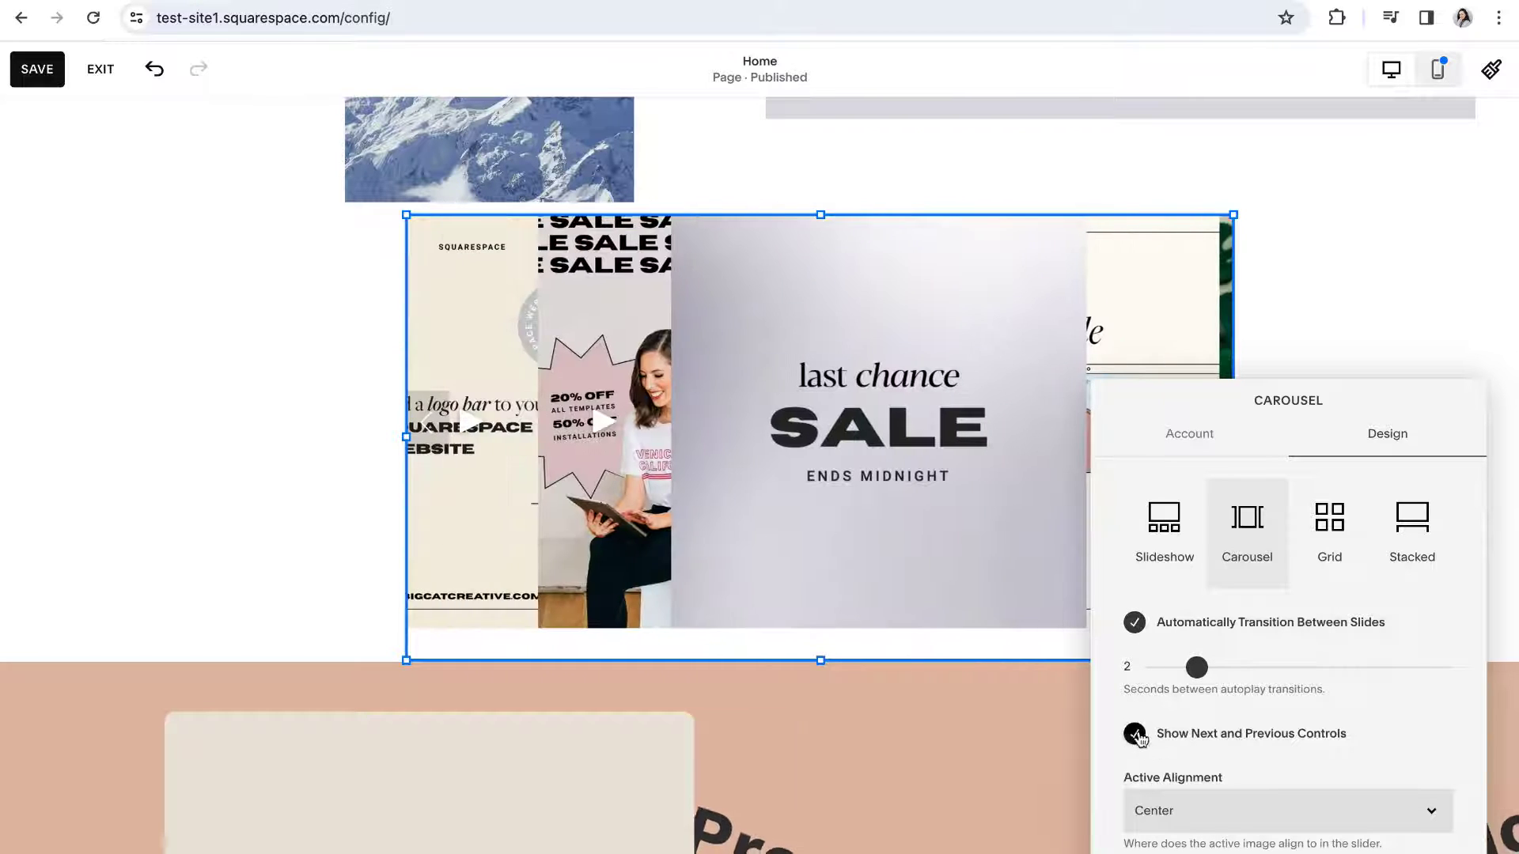
{"action": "left_click", "coordinate": [1134, 735]}
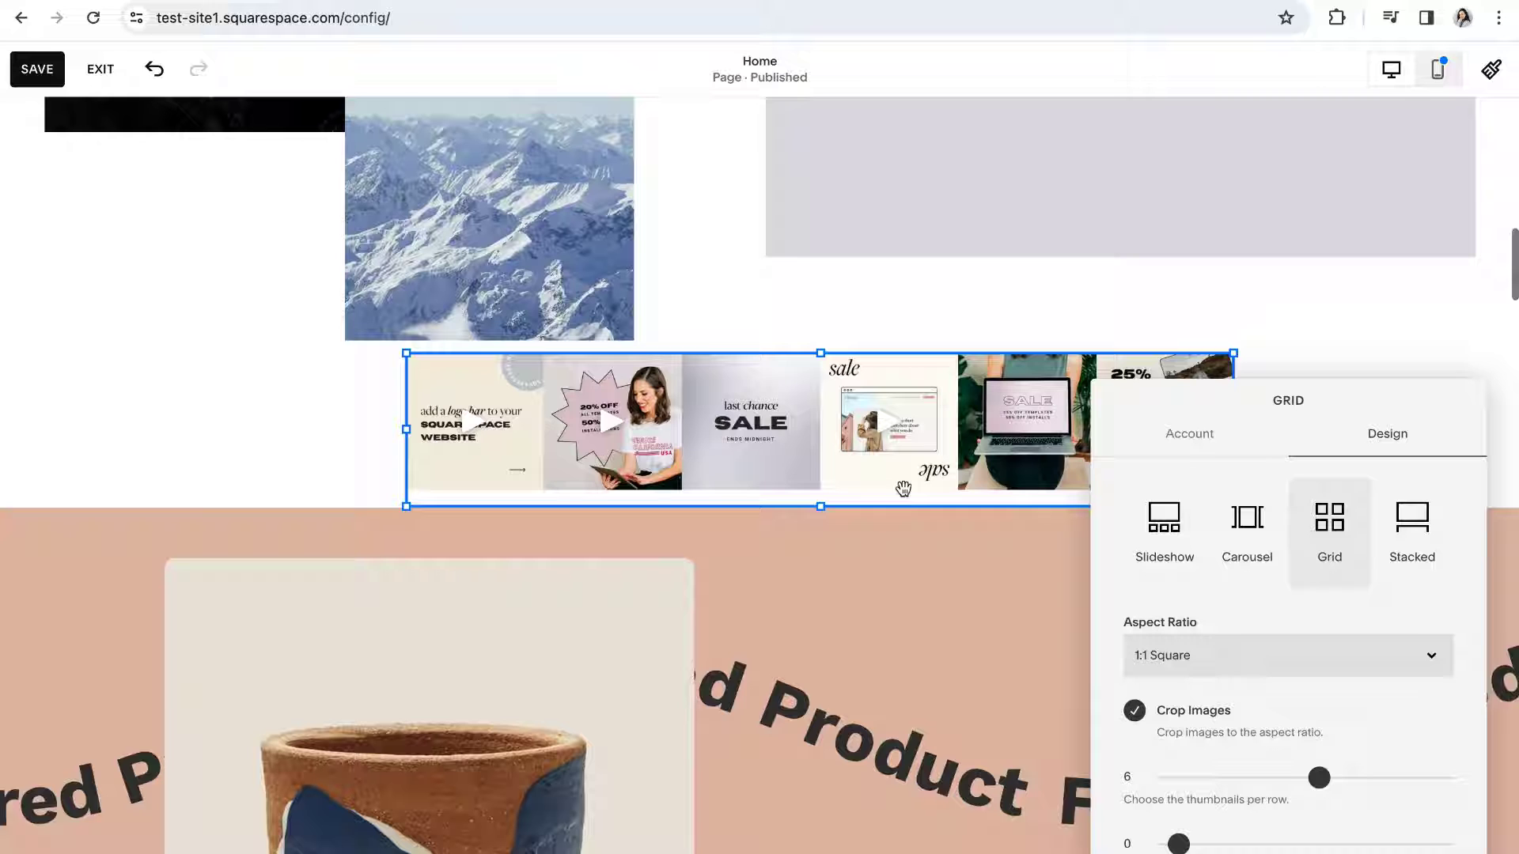
Set the grid to 1:1 square, cropped post images with three posts per row
{"action": "scroll", "coordinate": [934, 421], "scroll_direction": "down", "scroll_amount": 1}
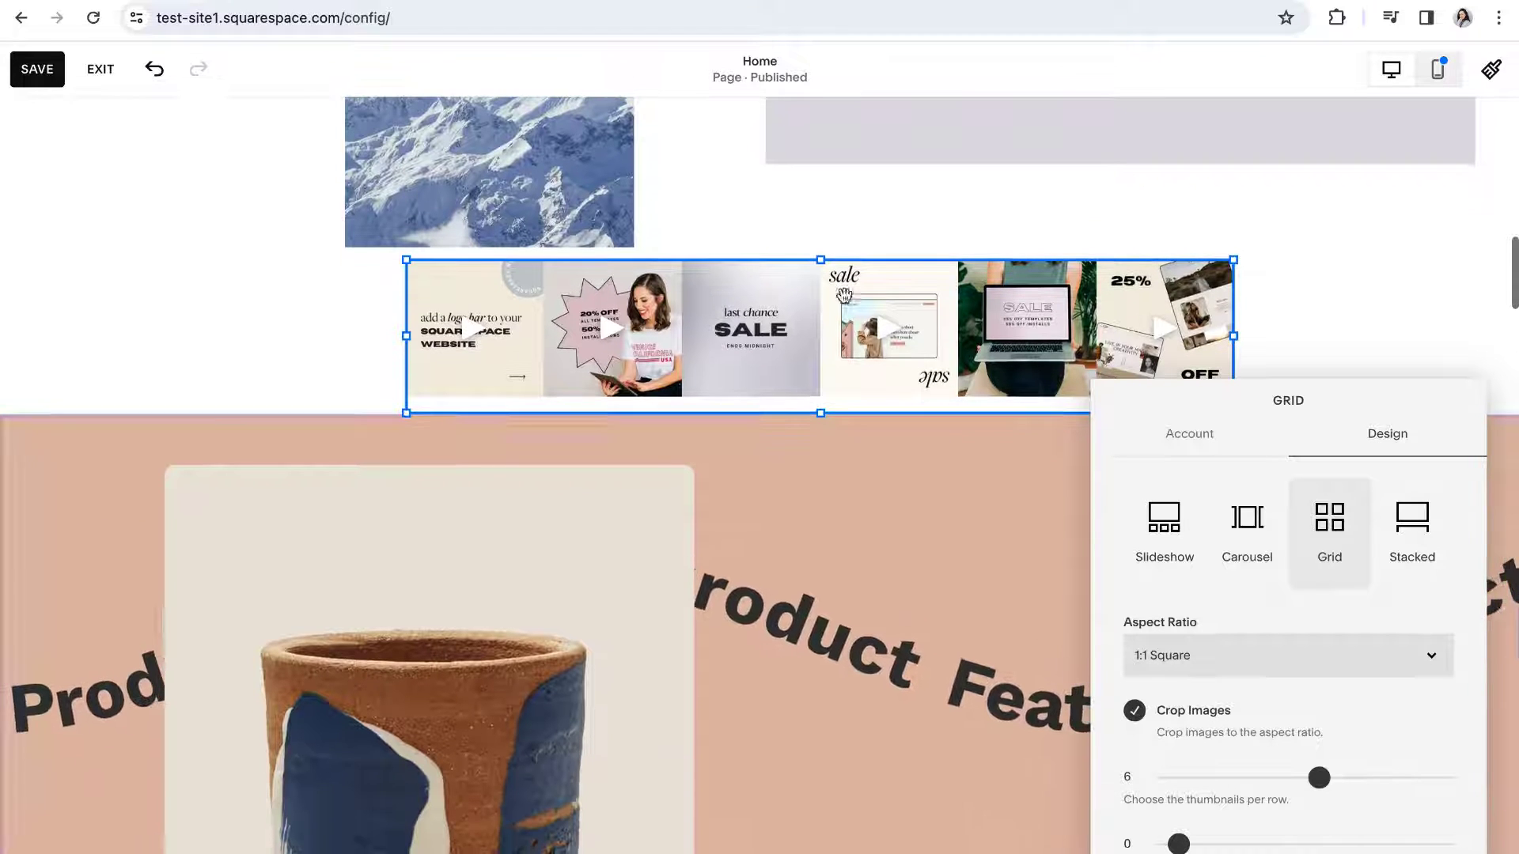
{"action": "left_click", "coordinate": [1432, 655]}
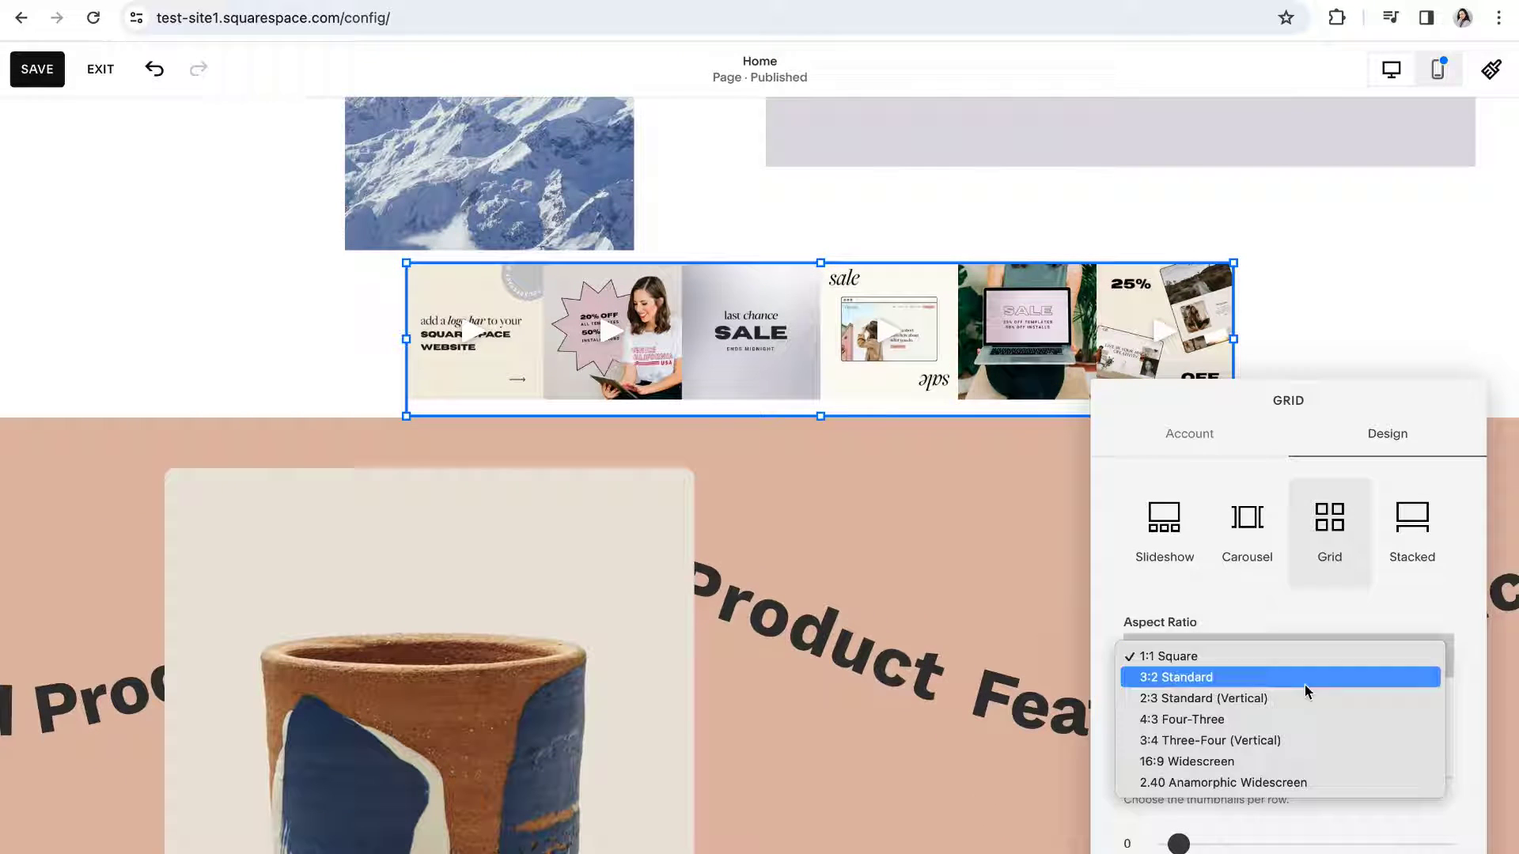
{"action": "left_click", "coordinate": [1216, 724]}
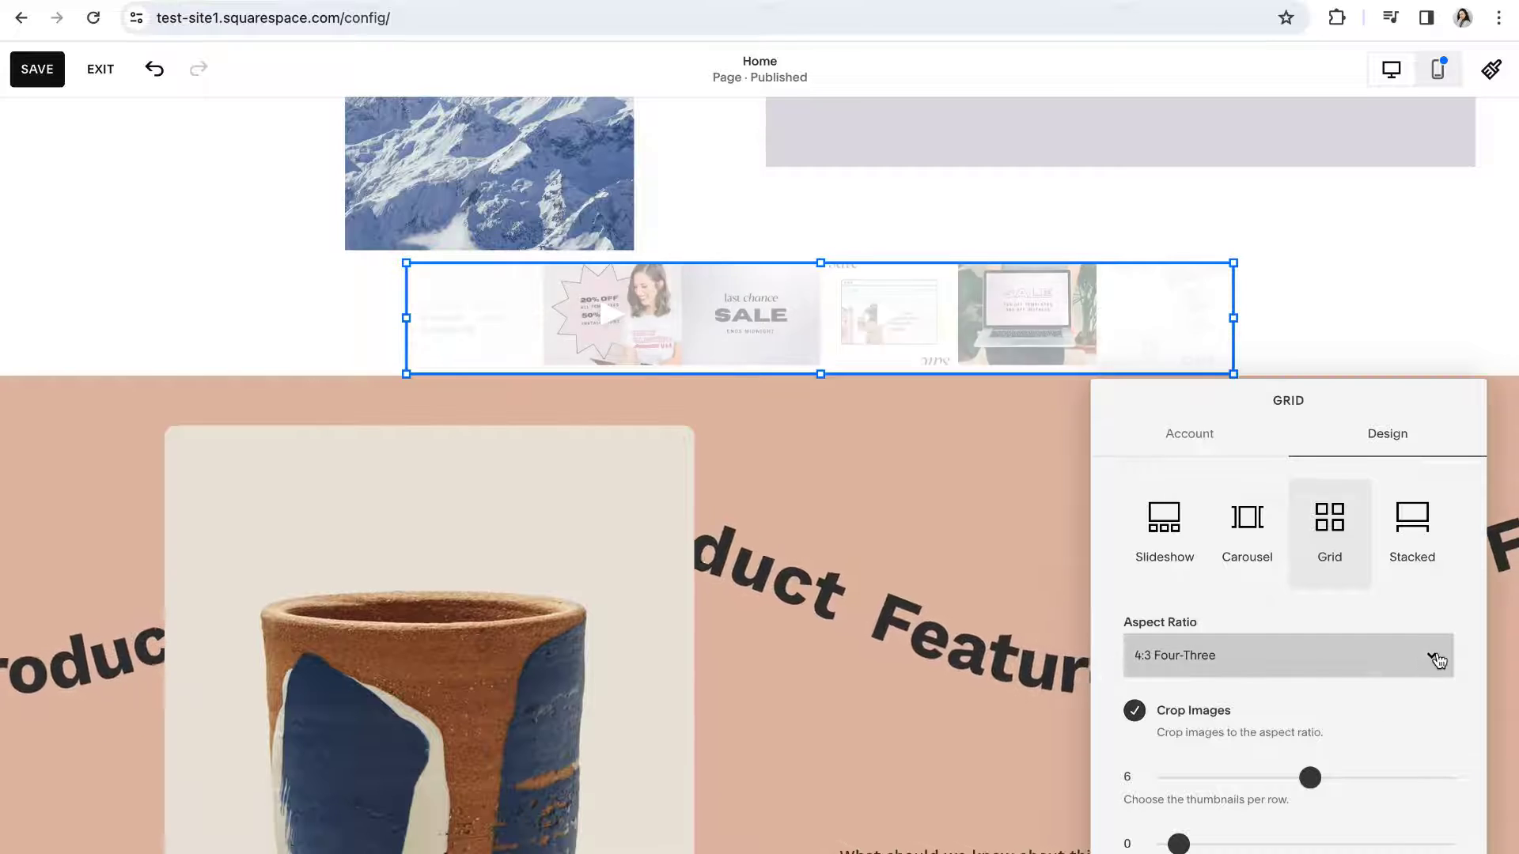
{"action": "left_click", "coordinate": [1438, 661]}
{"action": "left_click", "coordinate": [1163, 584]}
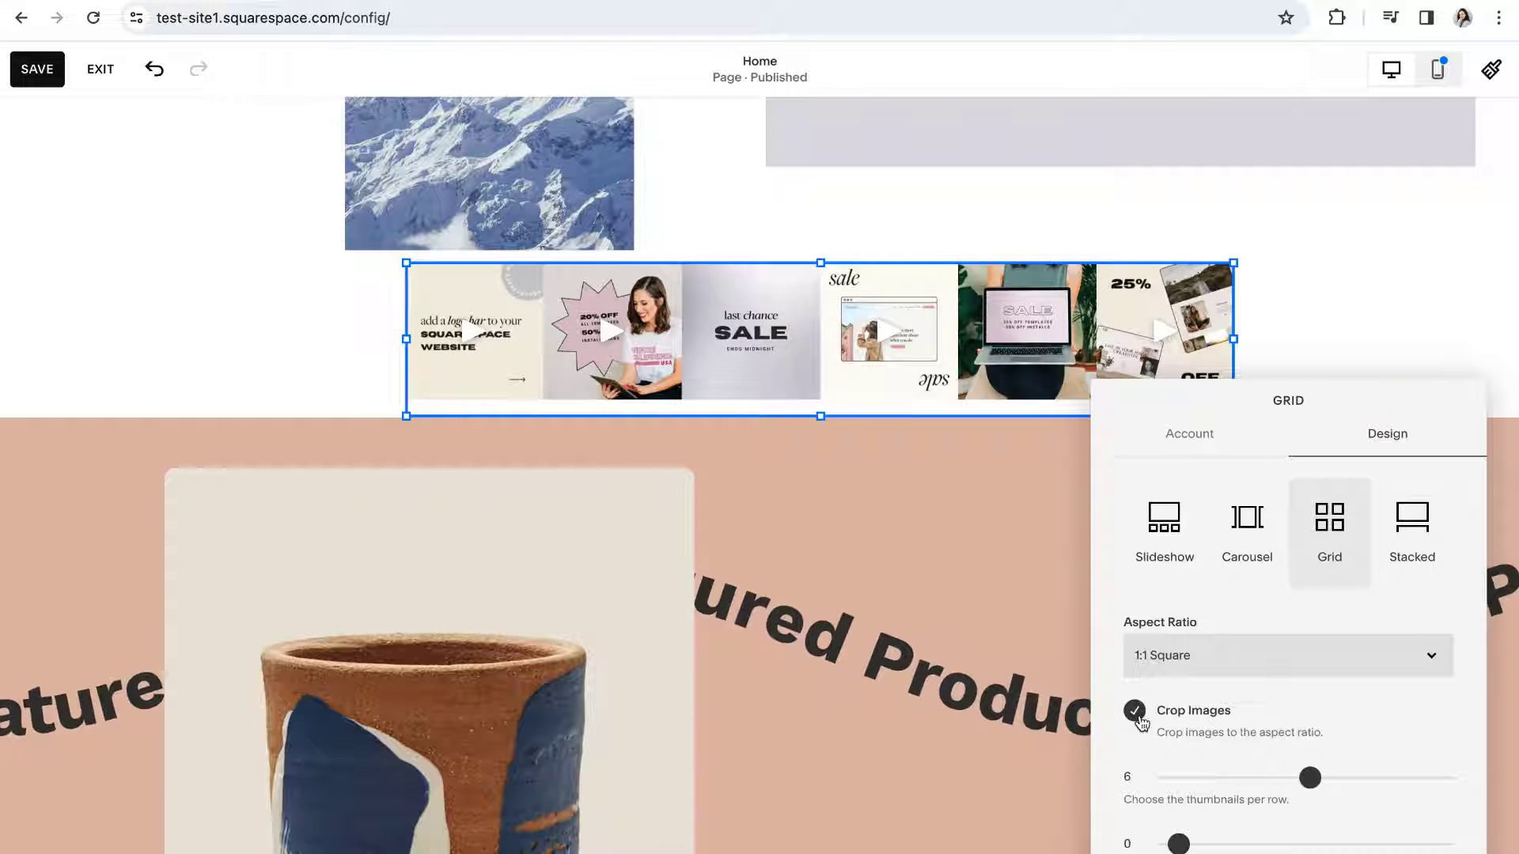
{"action": "left_click", "coordinate": [1135, 712]}
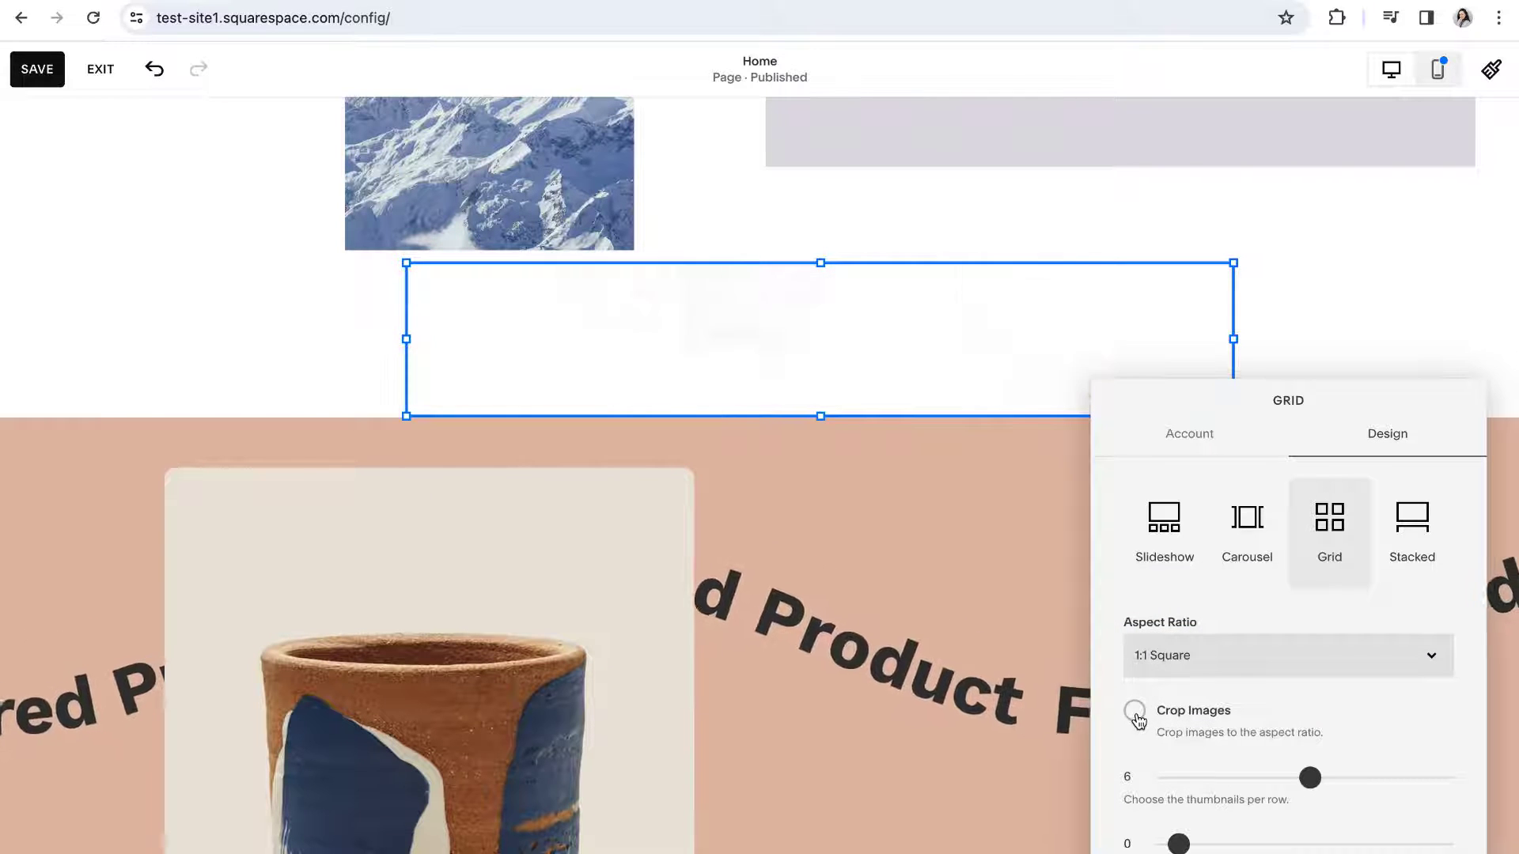
{"action": "left_click", "coordinate": [1135, 714]}
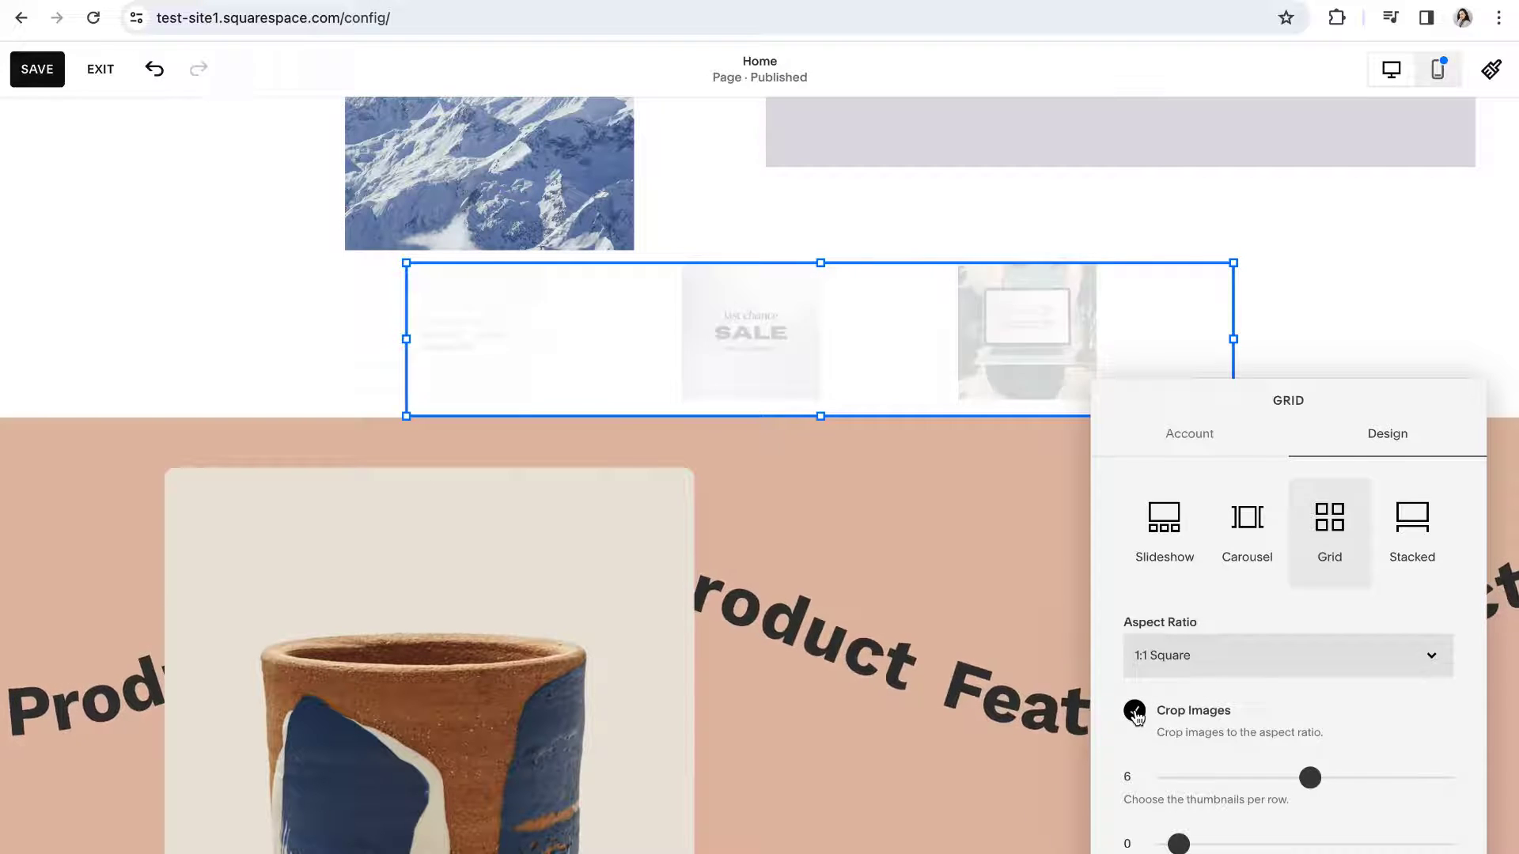
{"action": "scroll", "coordinate": [1239, 690], "scroll_direction": "down", "scroll_amount": 1}
{"action": "left_click_drag", "start_coordinate": [1309, 699], "coordinate": [1236, 701]}
{"action": "scroll", "coordinate": [1149, 712], "scroll_direction": "down", "scroll_amount": 1}
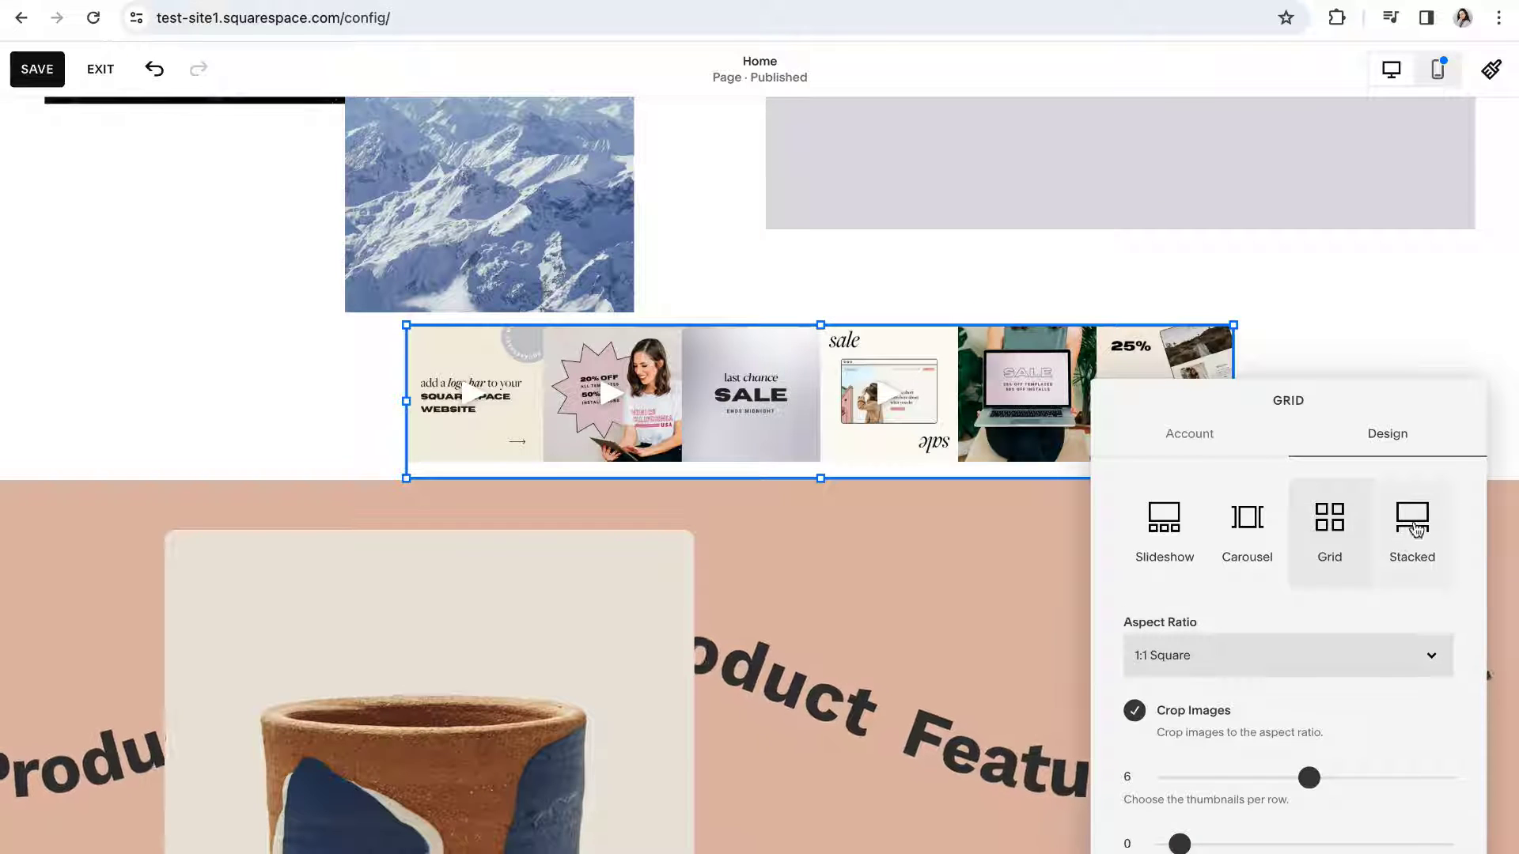
Preview the Stacked layout with captions hidden, then go back to the Grid layout
{"action": "left_click", "coordinate": [1414, 526]}
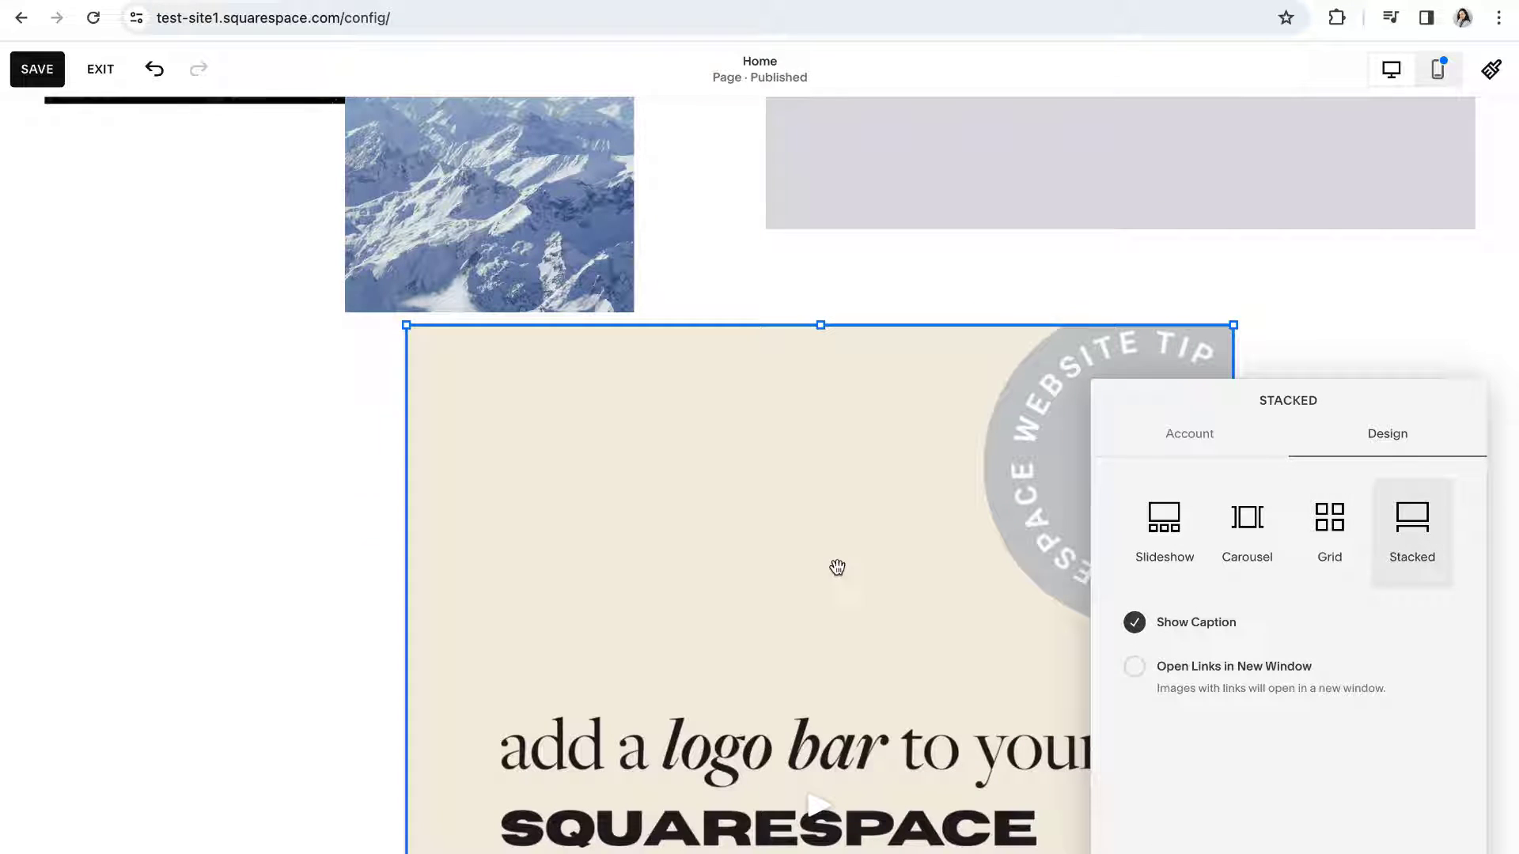
{"action": "scroll", "coordinate": [774, 582], "scroll_direction": "down", "scroll_amount": 10}
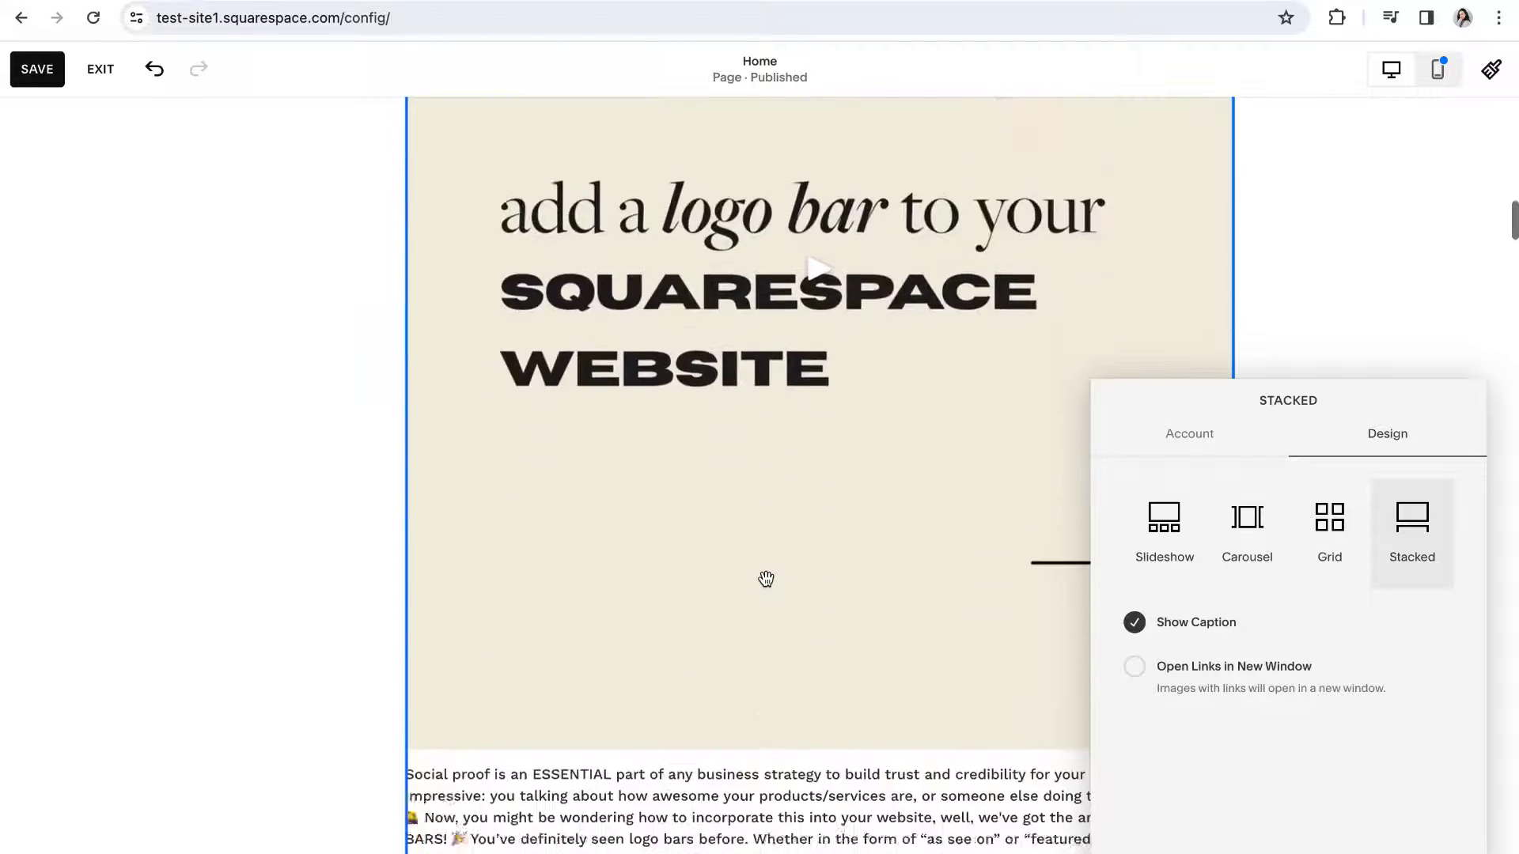
{"action": "scroll", "coordinate": [789, 581], "scroll_direction": "down", "scroll_amount": 10}
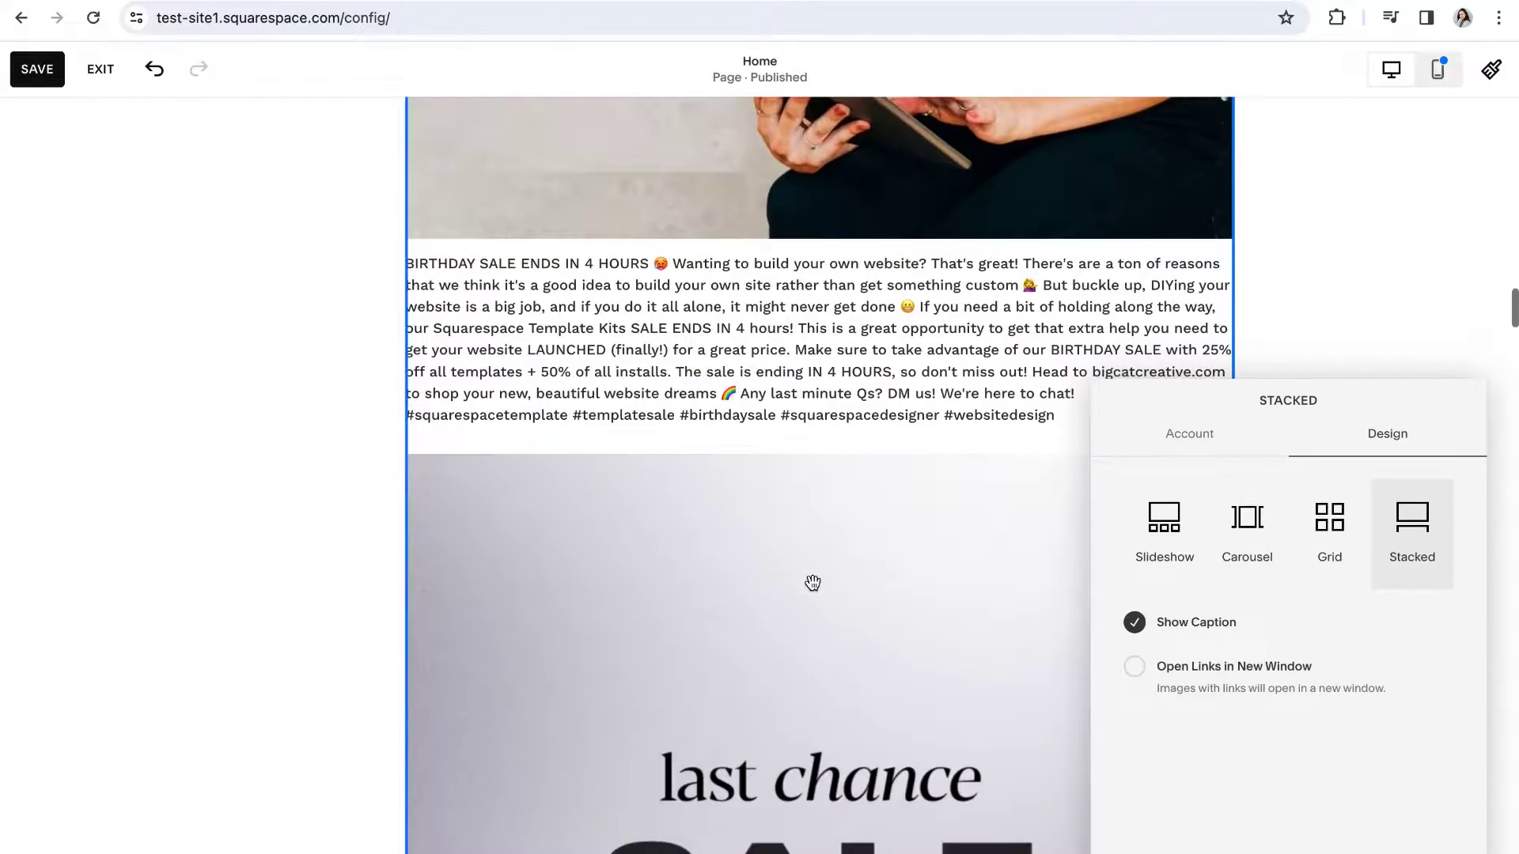
{"action": "scroll", "coordinate": [811, 583], "scroll_direction": "up", "scroll_amount": 6}
{"action": "scroll", "coordinate": [851, 584], "scroll_direction": "up", "scroll_amount": 12}
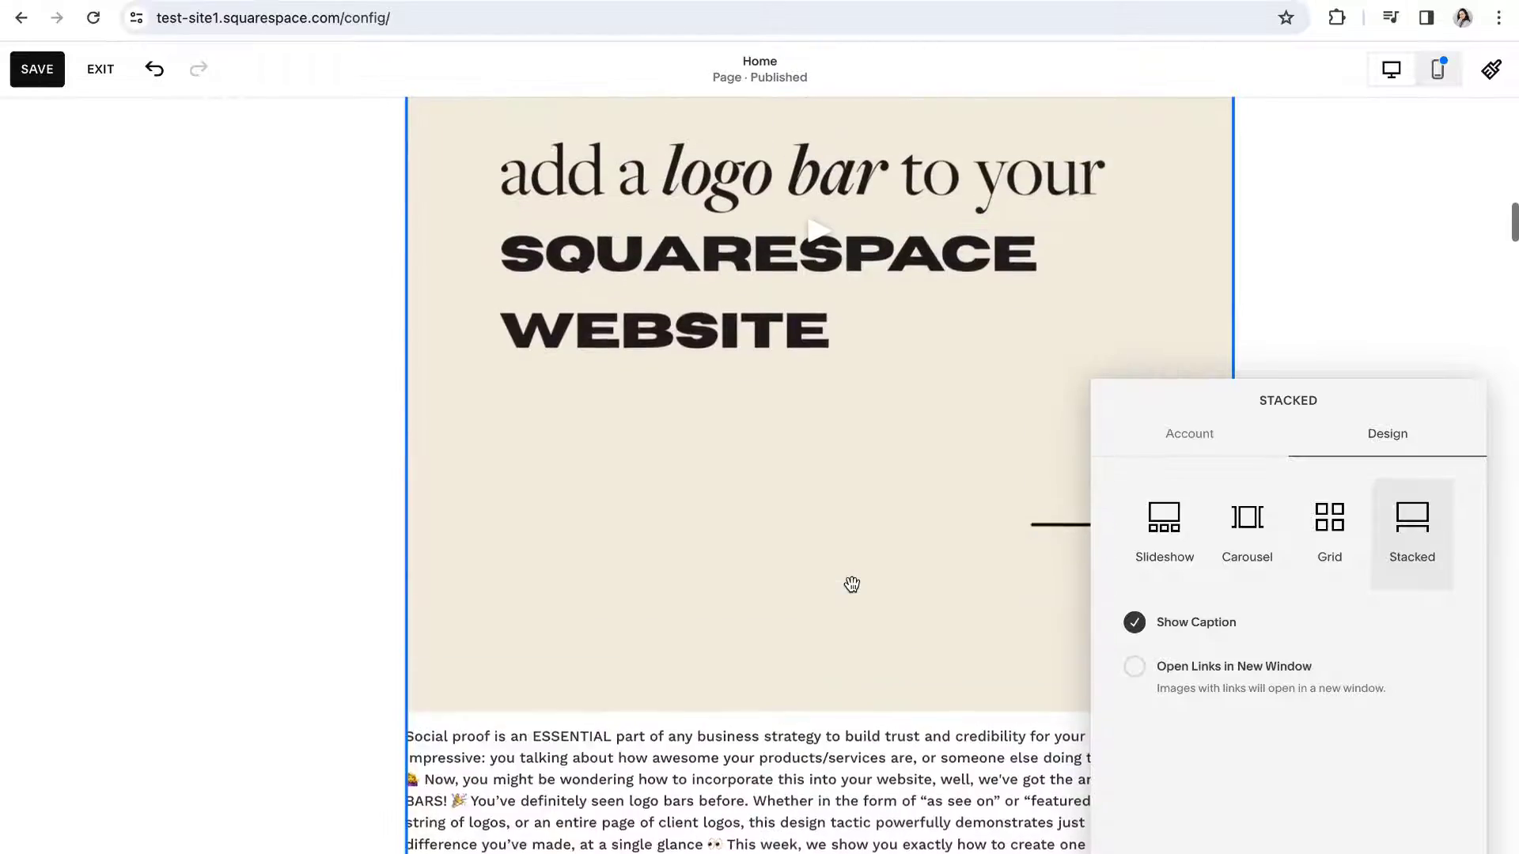
{"action": "left_click", "coordinate": [1132, 622]}
{"action": "scroll", "coordinate": [929, 586], "scroll_direction": "down", "scroll_amount": 6}
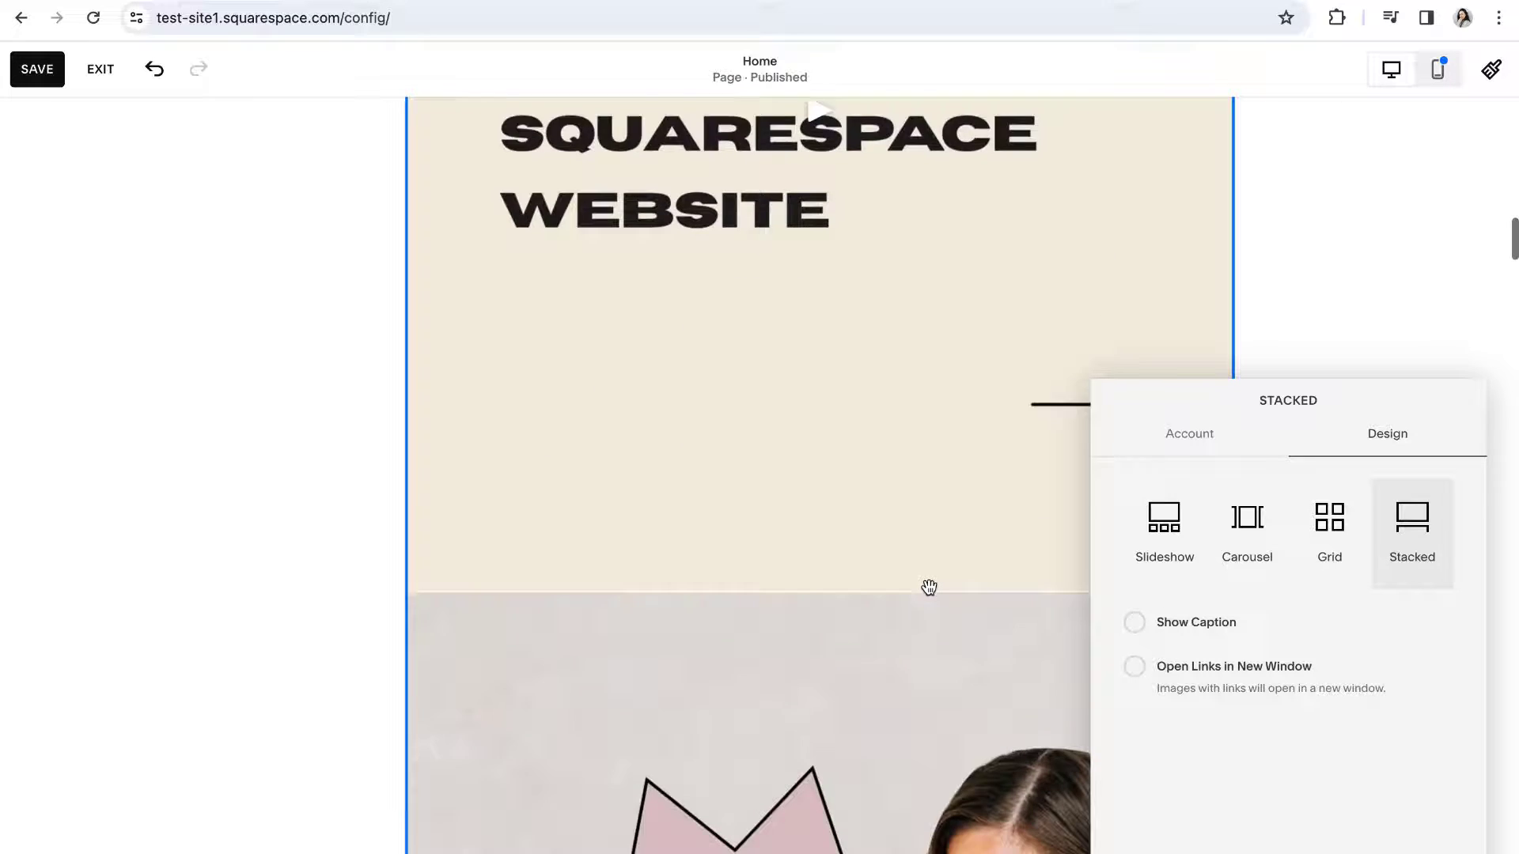
{"action": "scroll", "coordinate": [929, 587], "scroll_direction": "up", "scroll_amount": 10}
{"action": "scroll", "coordinate": [929, 586], "scroll_direction": "up", "scroll_amount": 2}
{"action": "left_click", "coordinate": [1330, 522]}
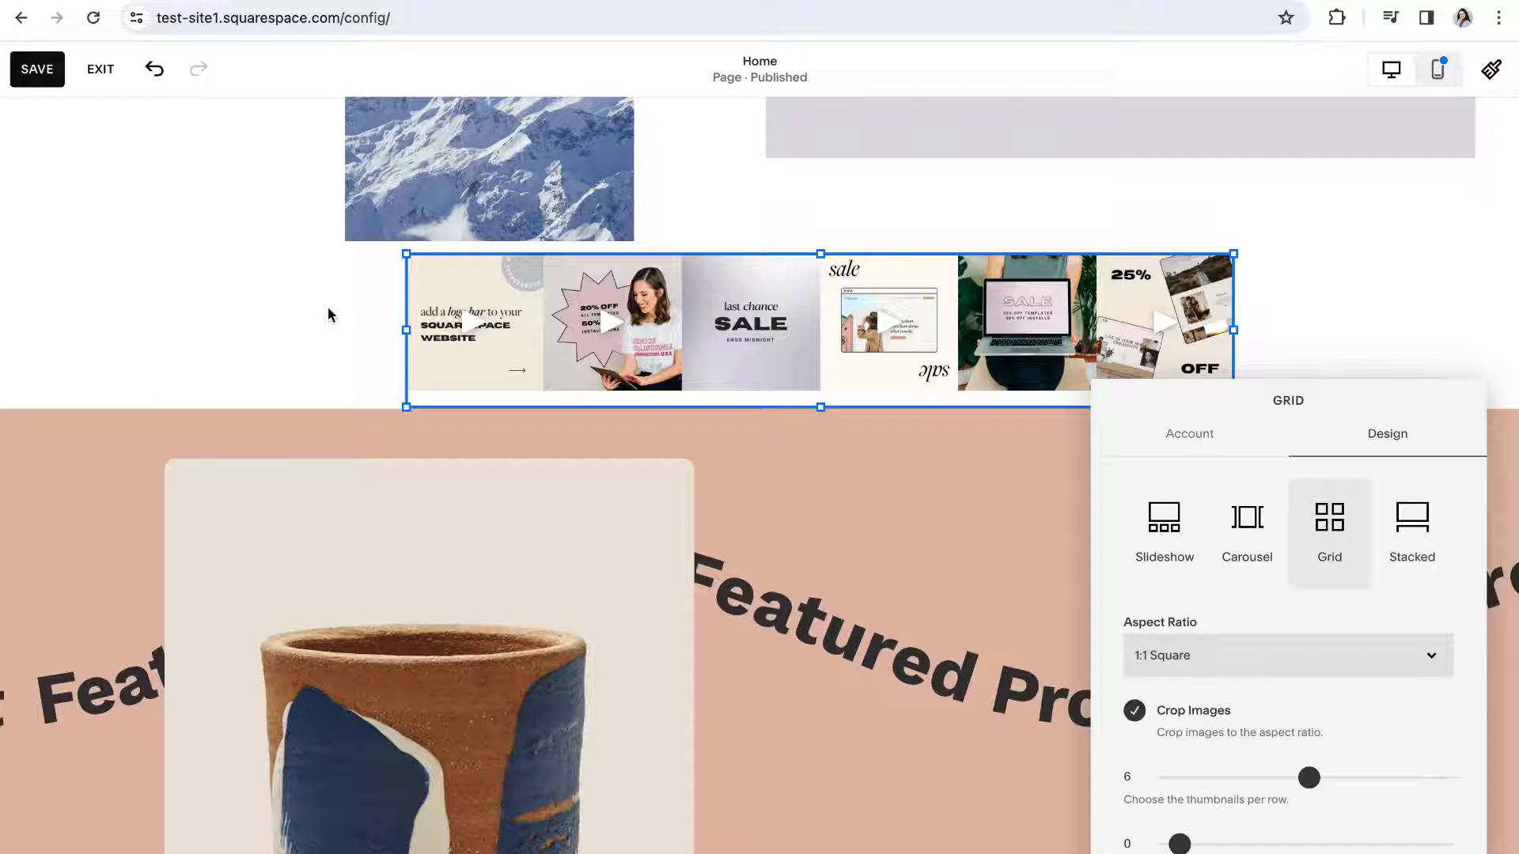
Make the Instagram block taller and widen it to the right and left
{"action": "left_click", "coordinate": [261, 325]}
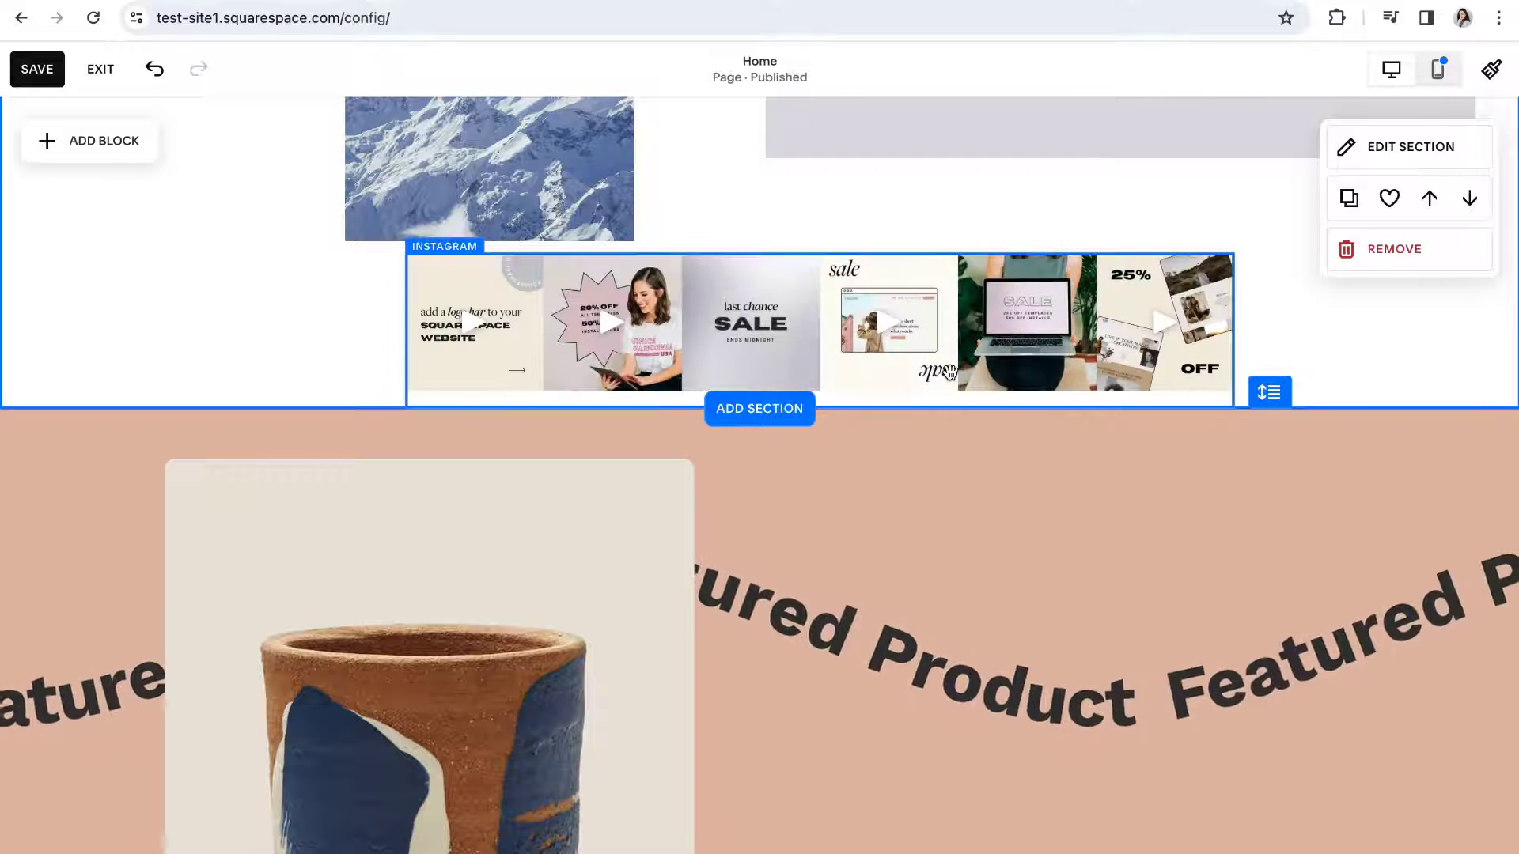
{"action": "scroll", "coordinate": [947, 371], "scroll_direction": "up", "scroll_amount": 1}
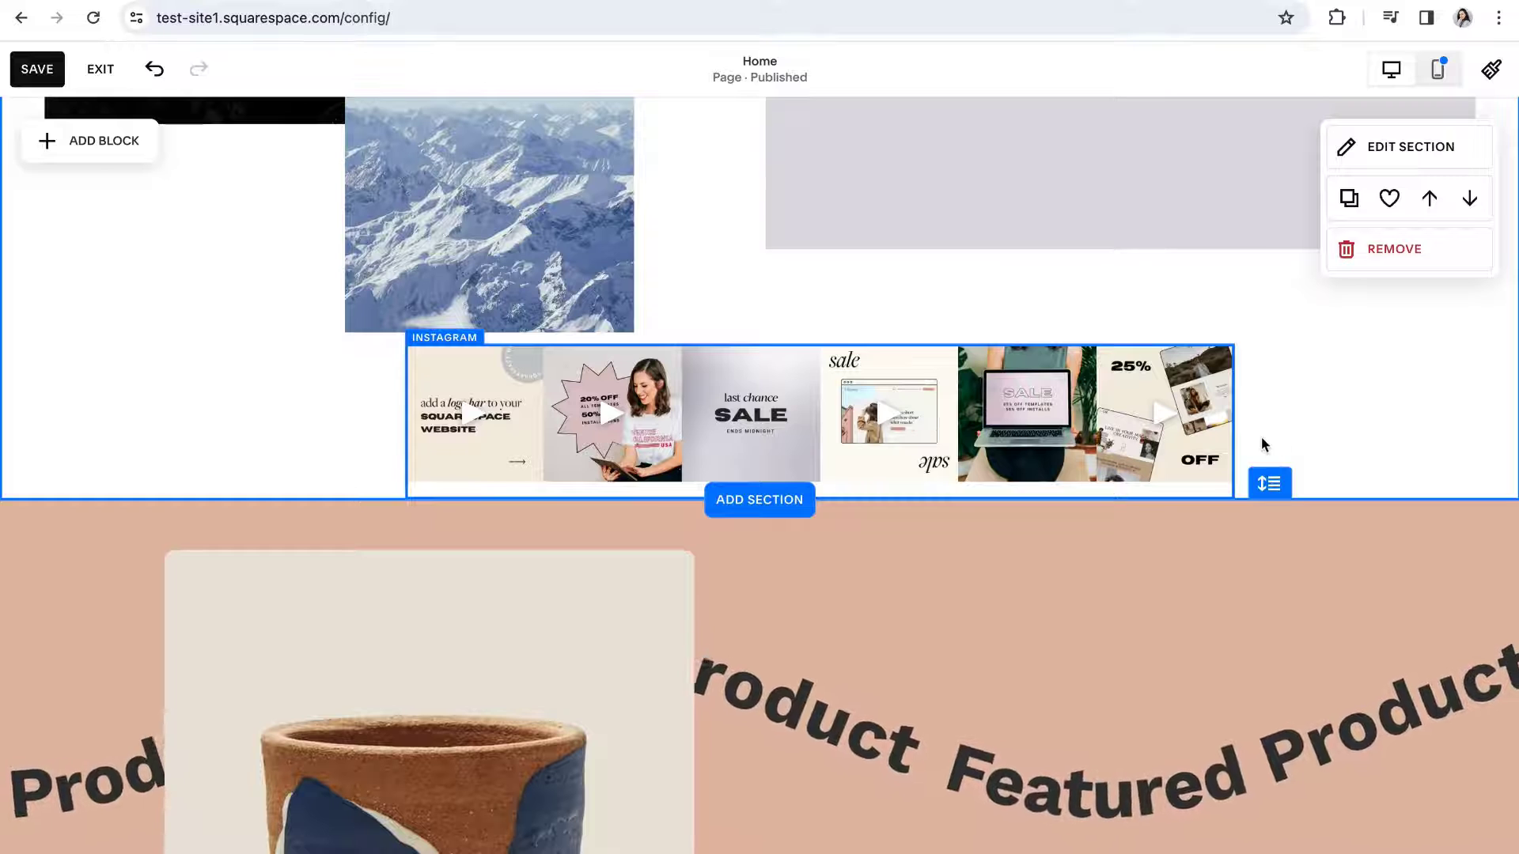
{"action": "left_click", "coordinate": [833, 411]}
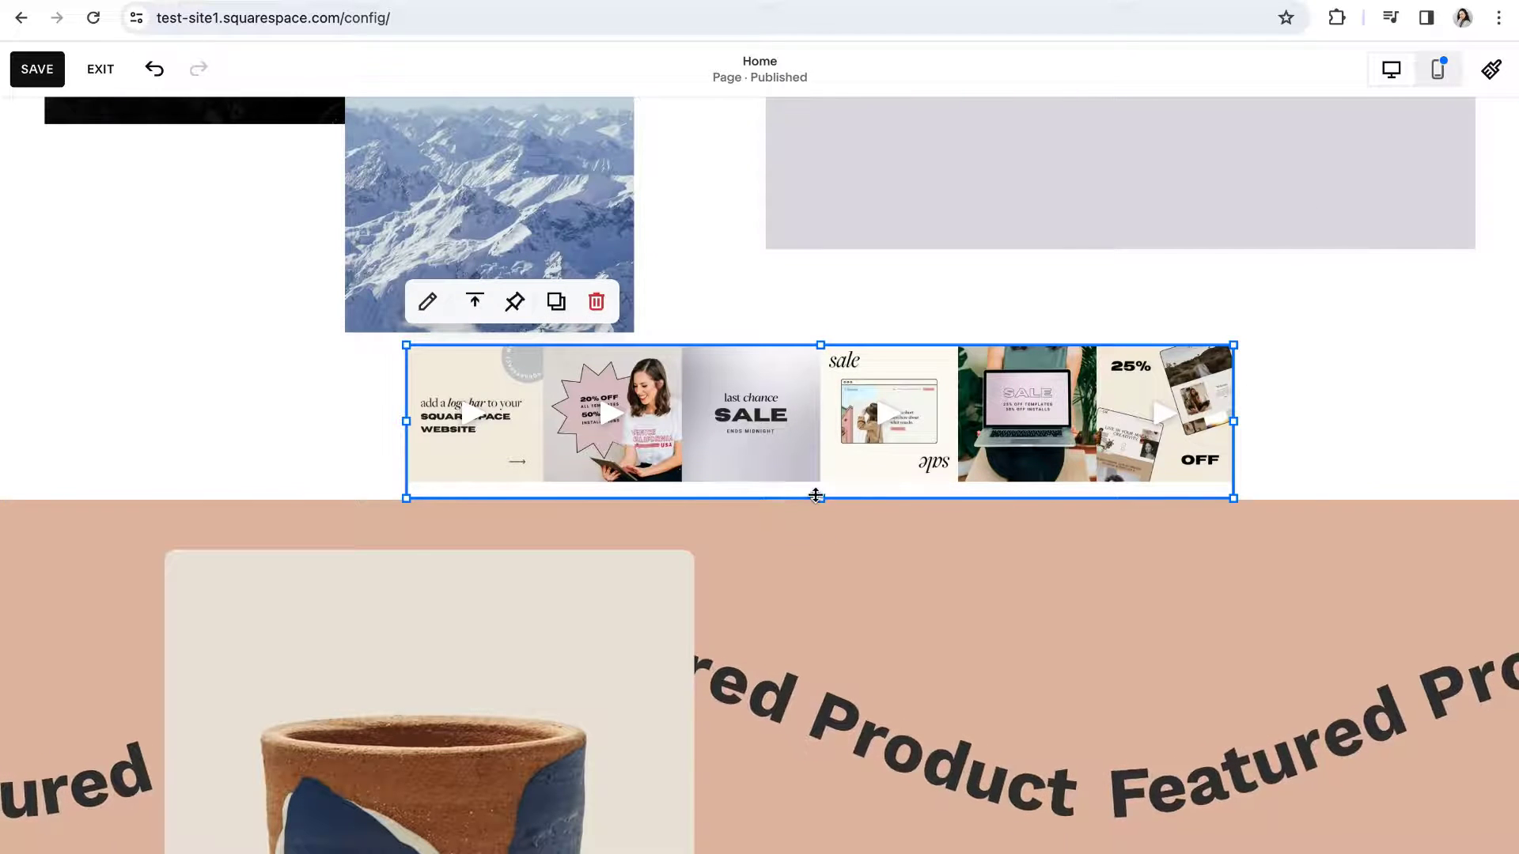
{"action": "left_click_drag", "start_coordinate": [822, 500], "coordinate": [823, 665]}
{"action": "left_click_drag", "start_coordinate": [1235, 508], "coordinate": [1474, 506]}
{"action": "left_click_drag", "start_coordinate": [408, 507], "coordinate": [46, 504]}
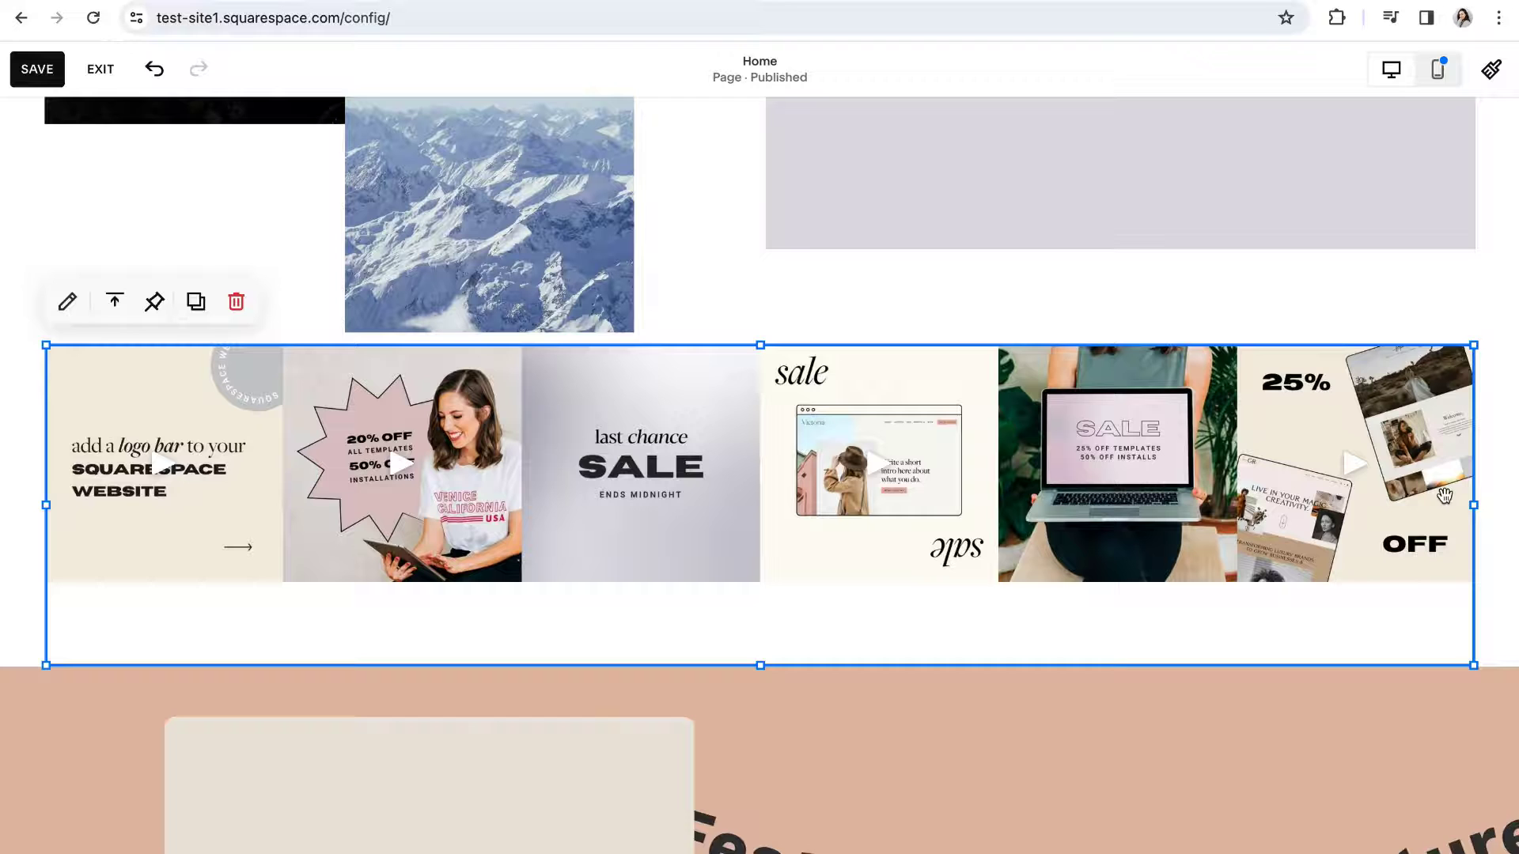
Extend the block to both page edges, then deselect it to check the edge-to-edge strip
{"action": "left_click_drag", "start_coordinate": [1473, 506], "coordinate": [1518, 504]}
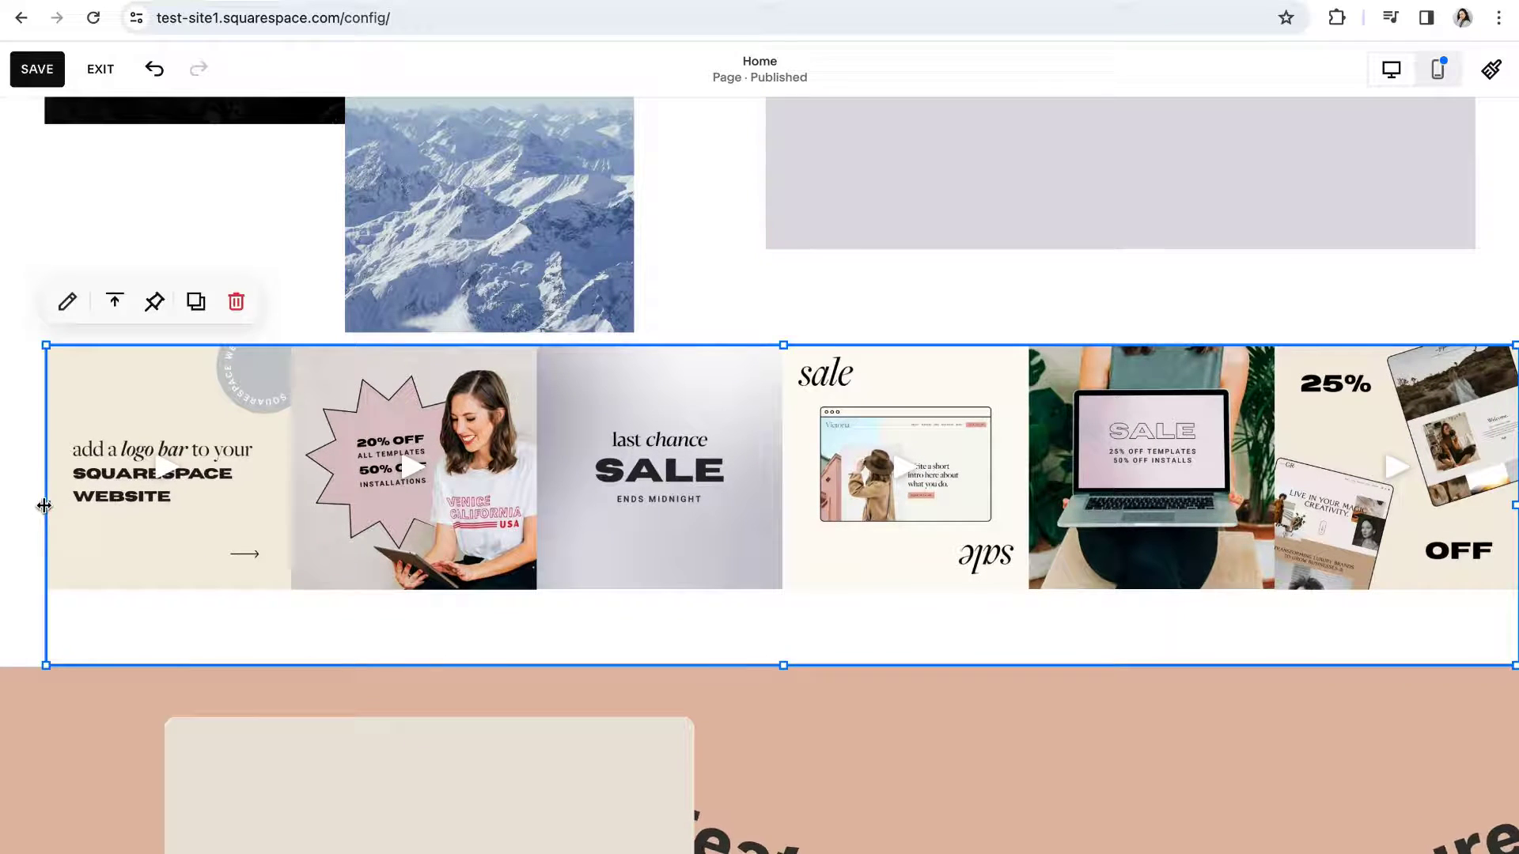
{"action": "left_click_drag", "start_coordinate": [44, 505], "coordinate": [2, 503]}
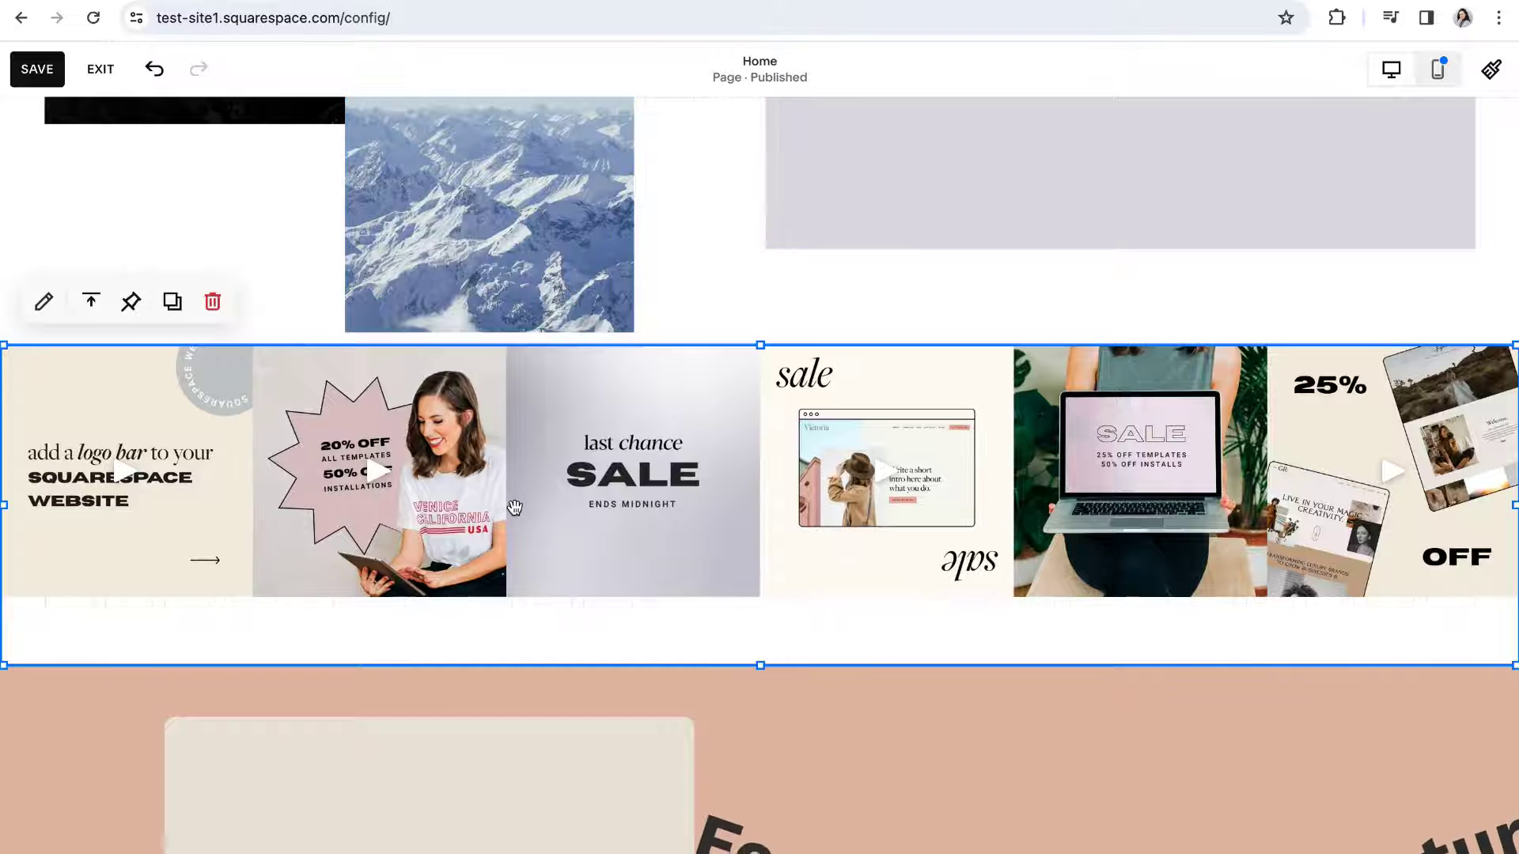
{"action": "scroll", "coordinate": [907, 383], "scroll_direction": "down", "scroll_amount": 1}
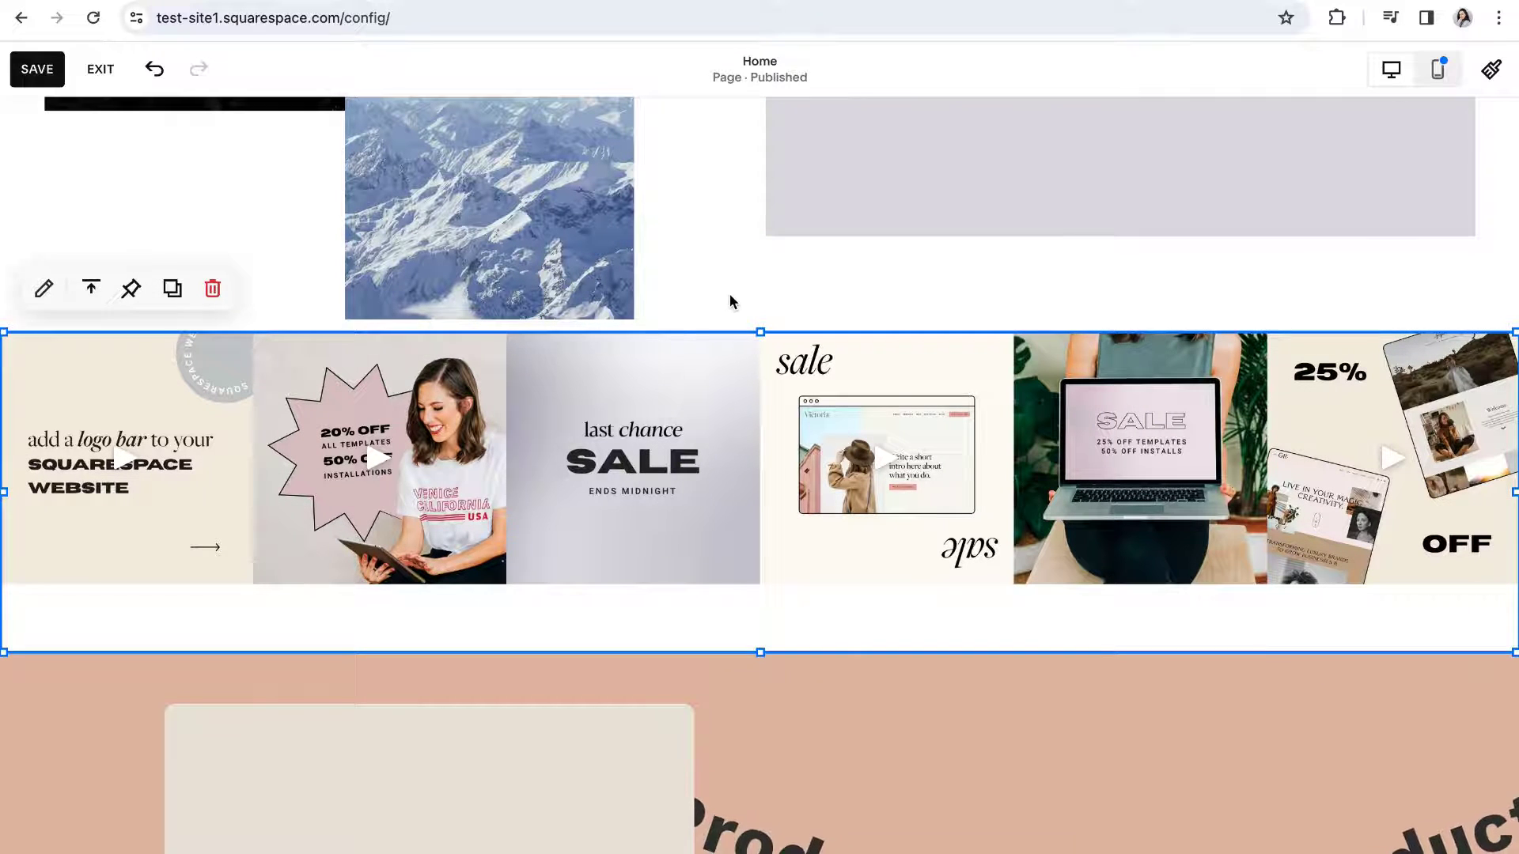
{"action": "left_click", "coordinate": [729, 301]}
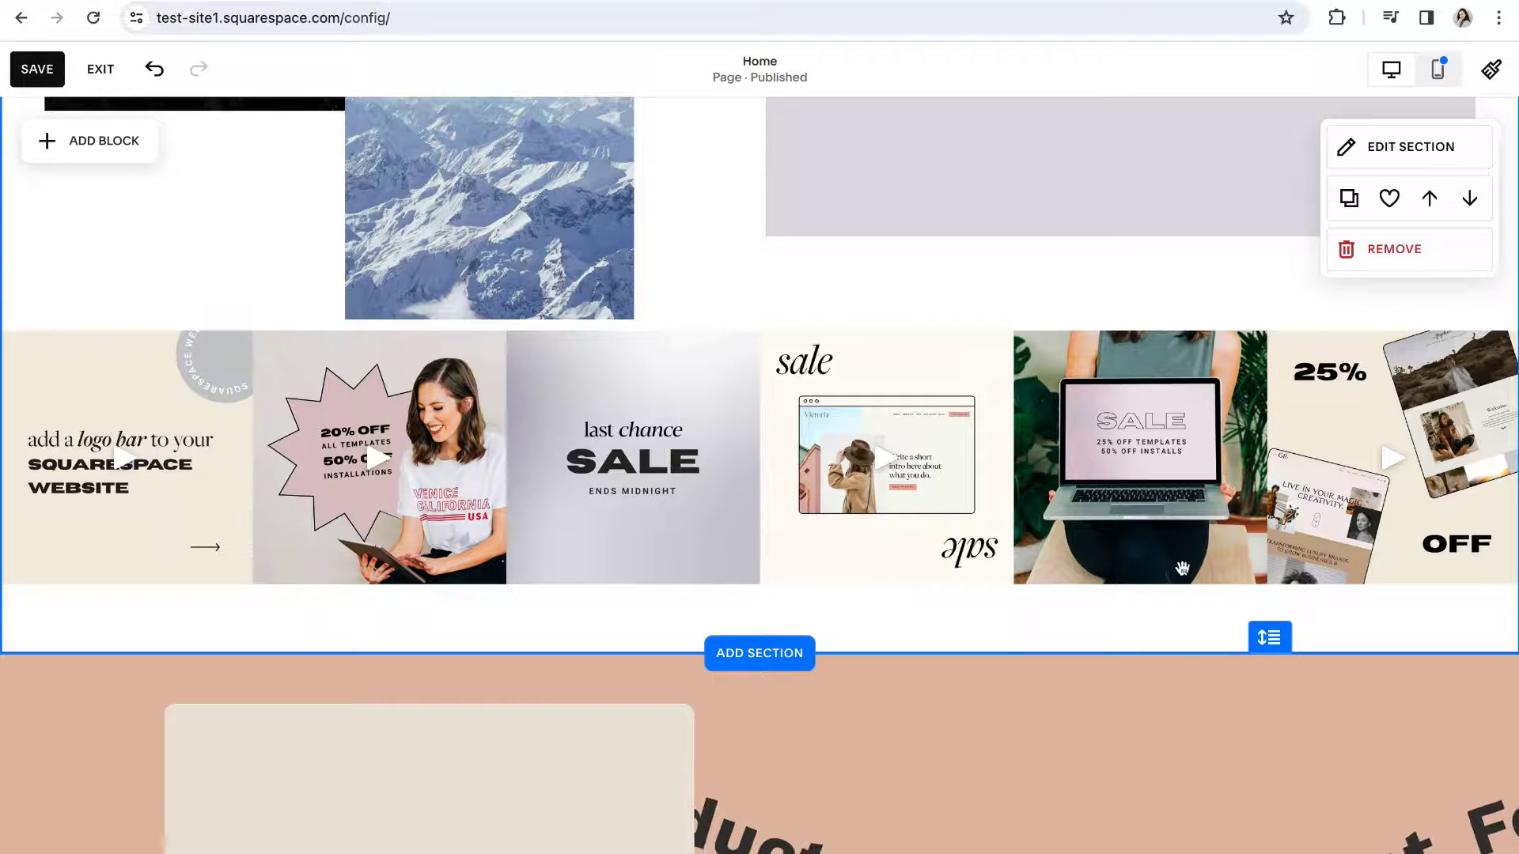
{"action": "mouse_move", "coordinate": [1014, 742]}
{"action": "scroll", "coordinate": [997, 745], "scroll_direction": "down", "scroll_amount": 1}
{"action": "scroll", "coordinate": [997, 745], "scroll_direction": "up", "scroll_amount": 1}
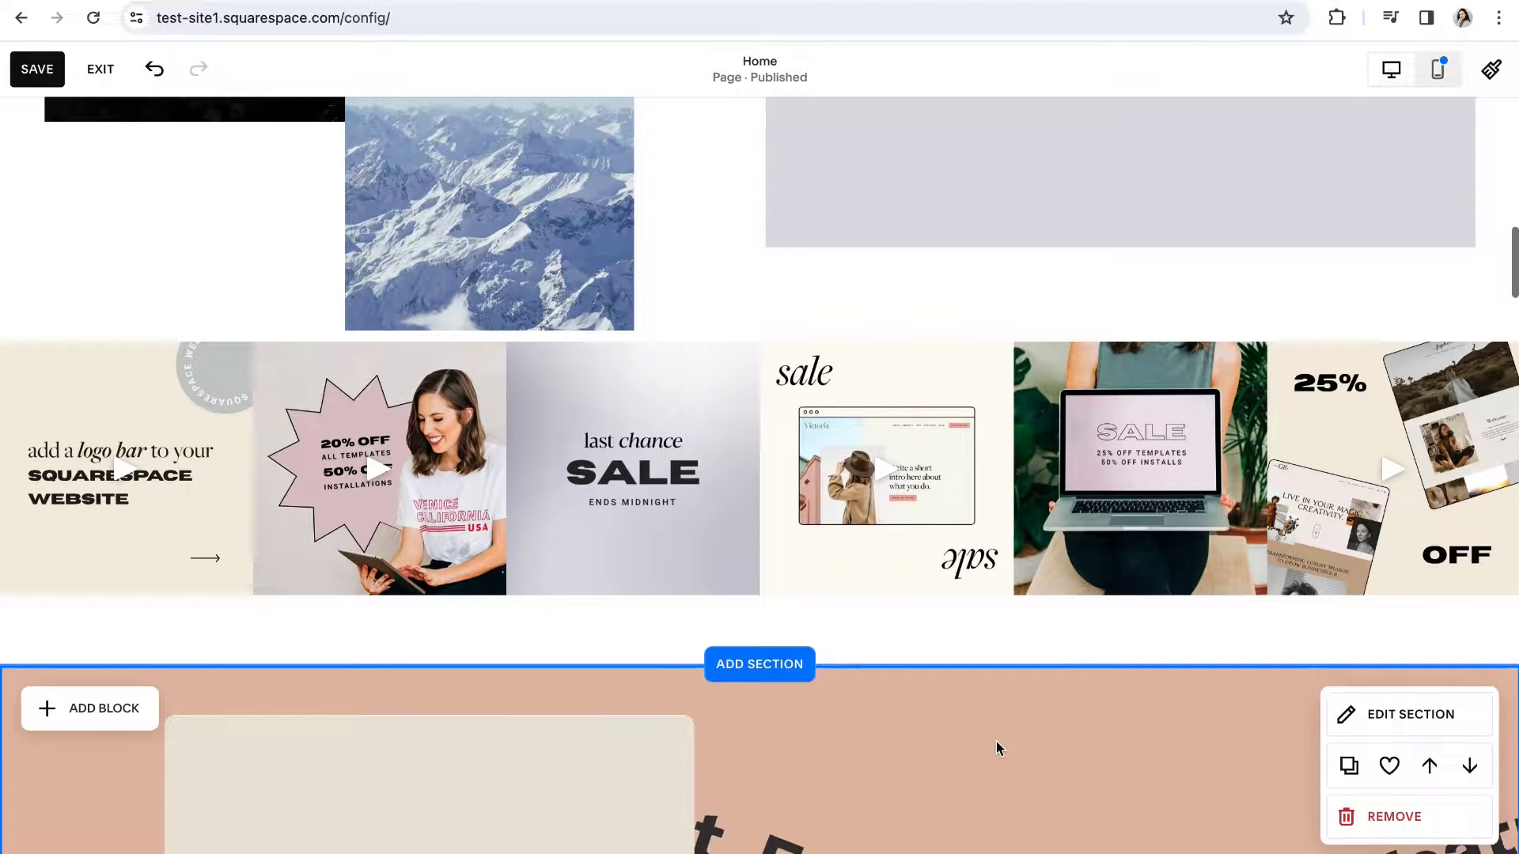
{"action": "scroll", "coordinate": [994, 741], "scroll_direction": "up", "scroll_amount": 1}
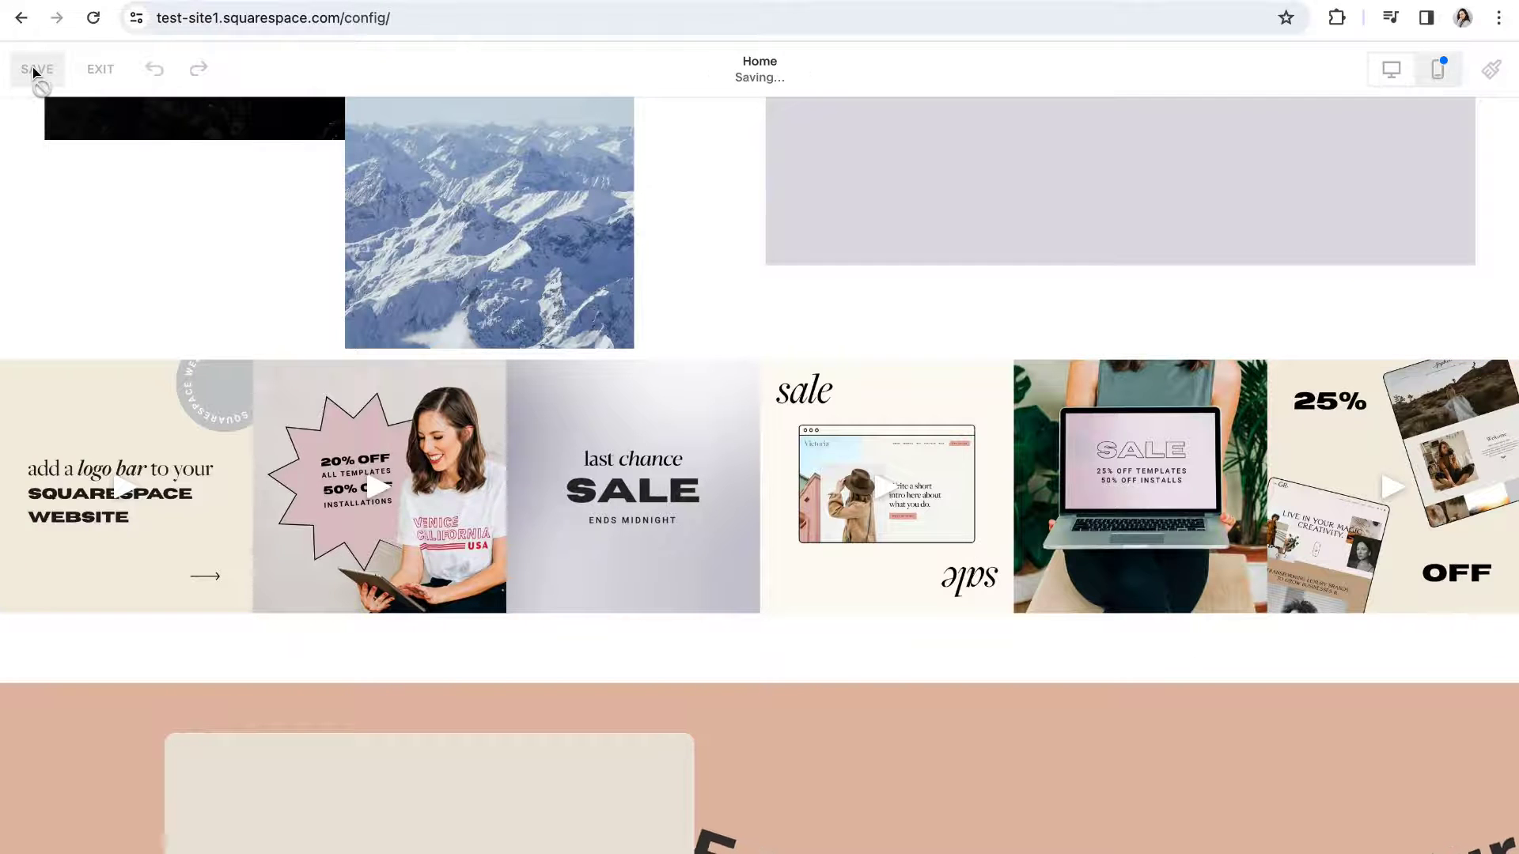
Save the homepage edits and exit the editor to the site preview
{"action": "left_click", "coordinate": [92, 75]}
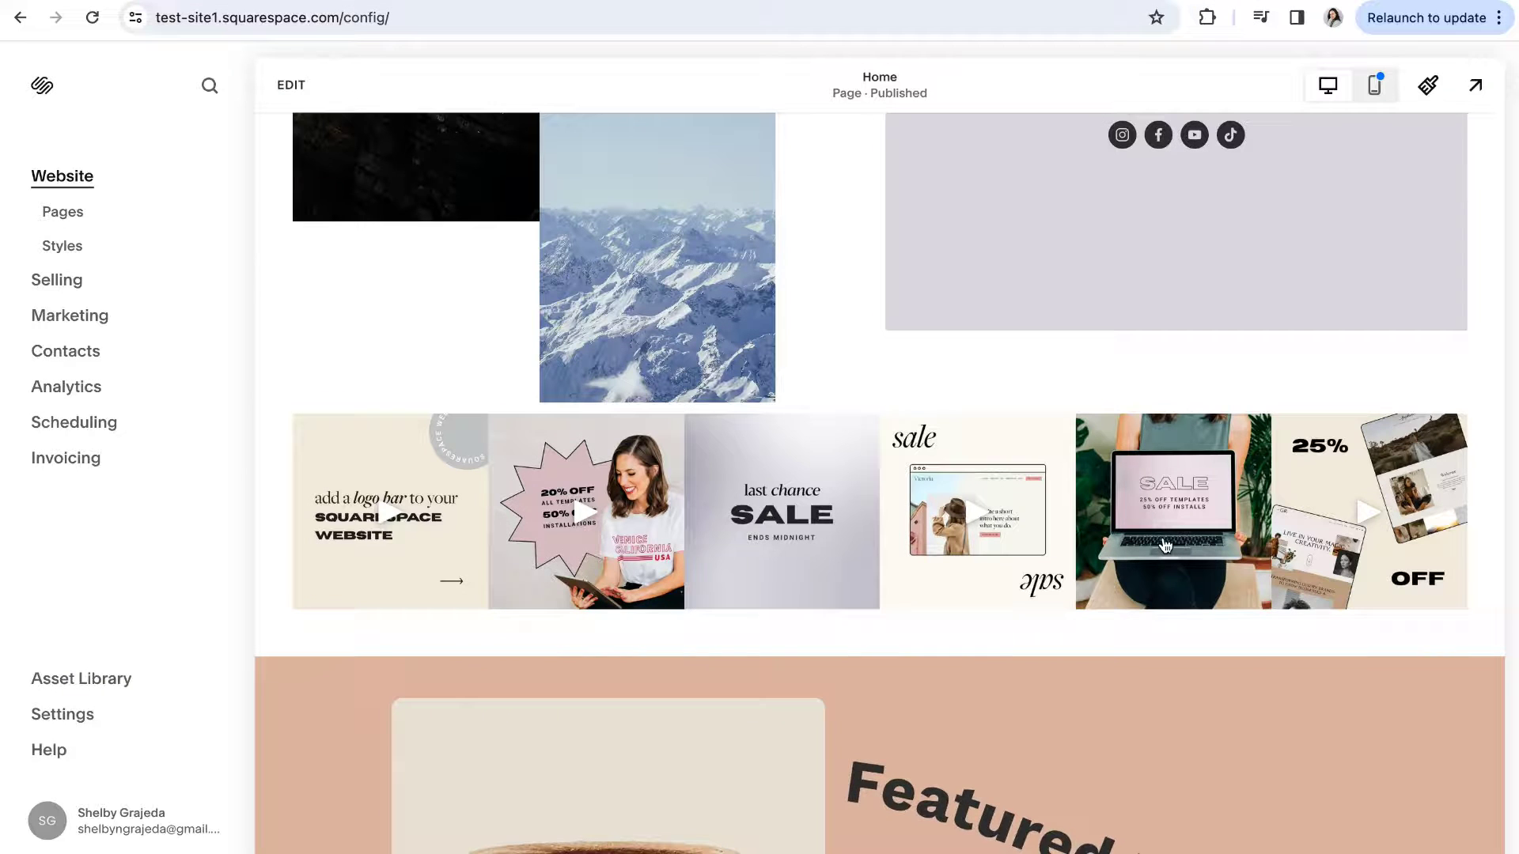